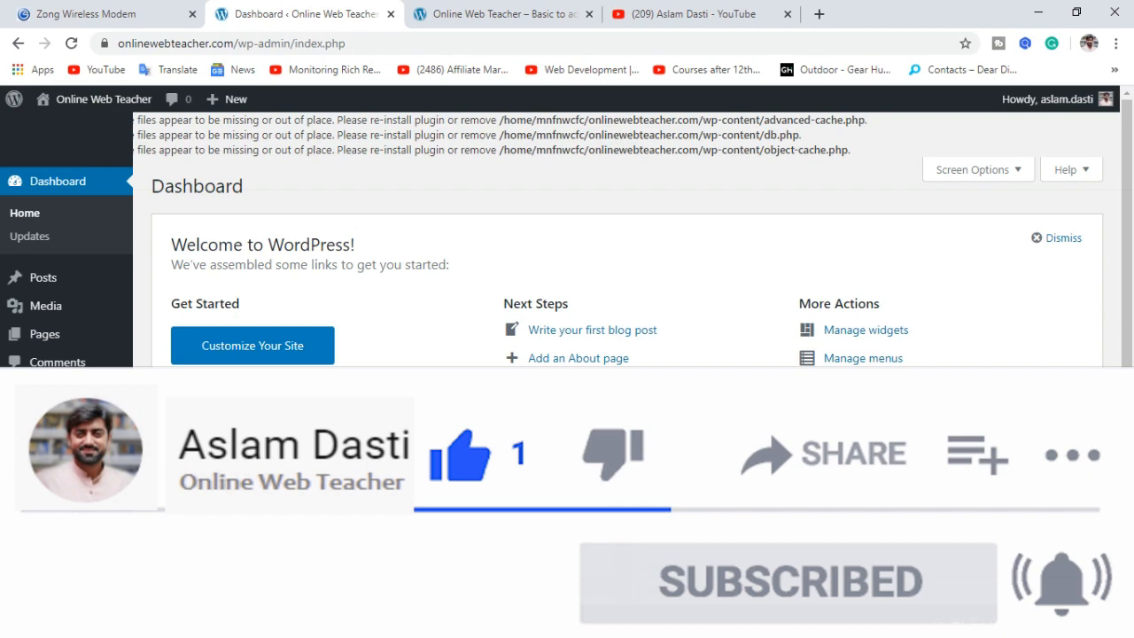
- Open the page for adding WordPress plugins and search by keyword for "conveythis"
key("F5")
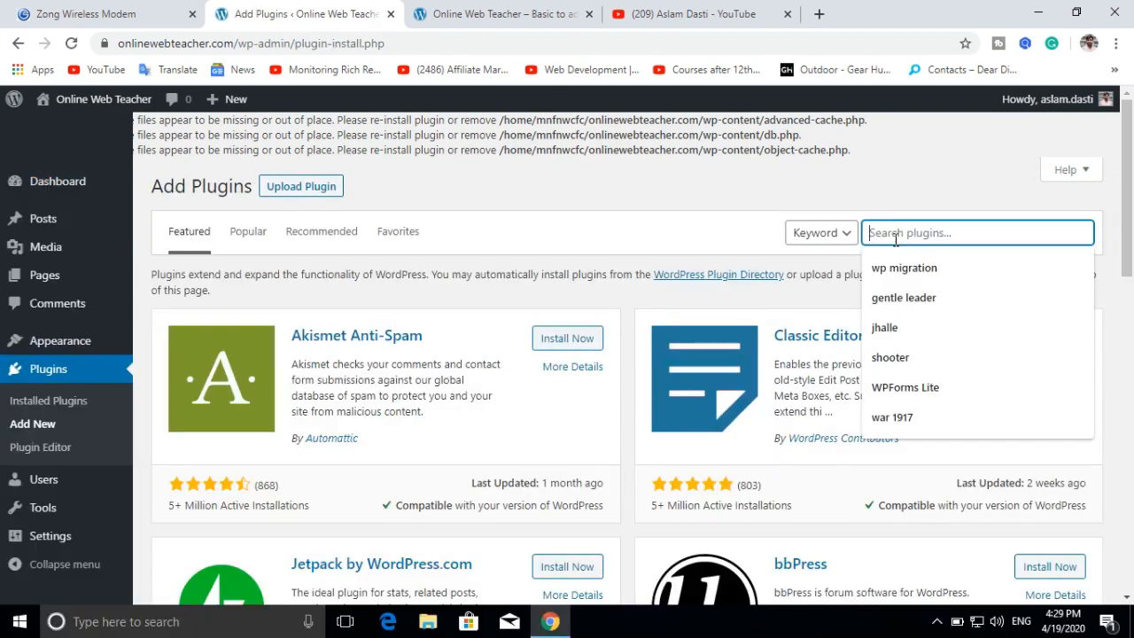
type("con")
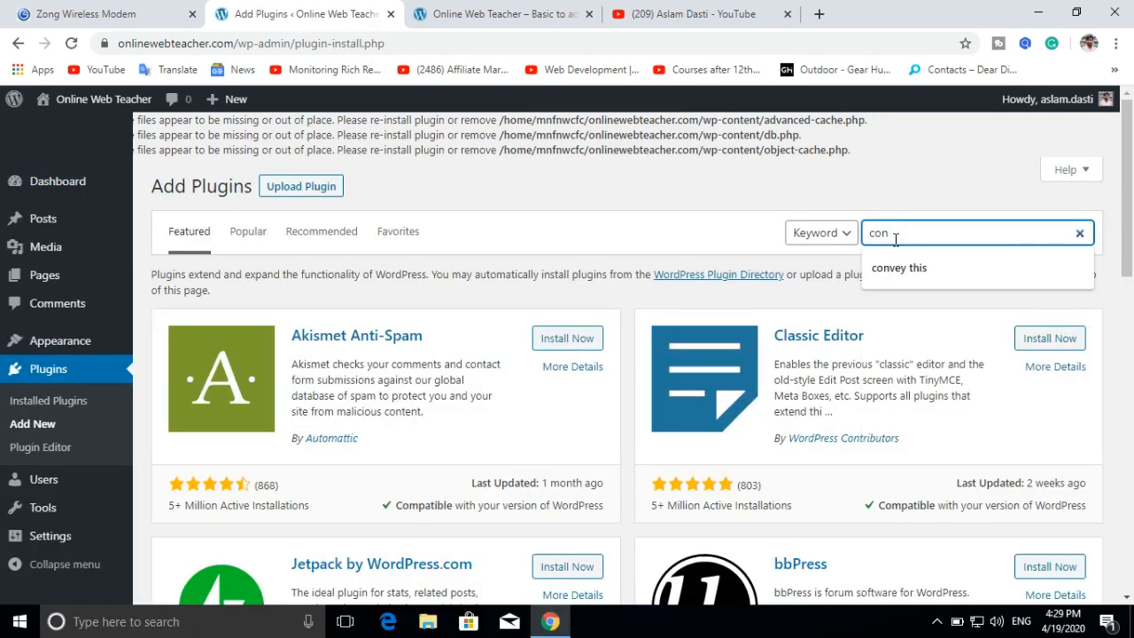
type("vey")
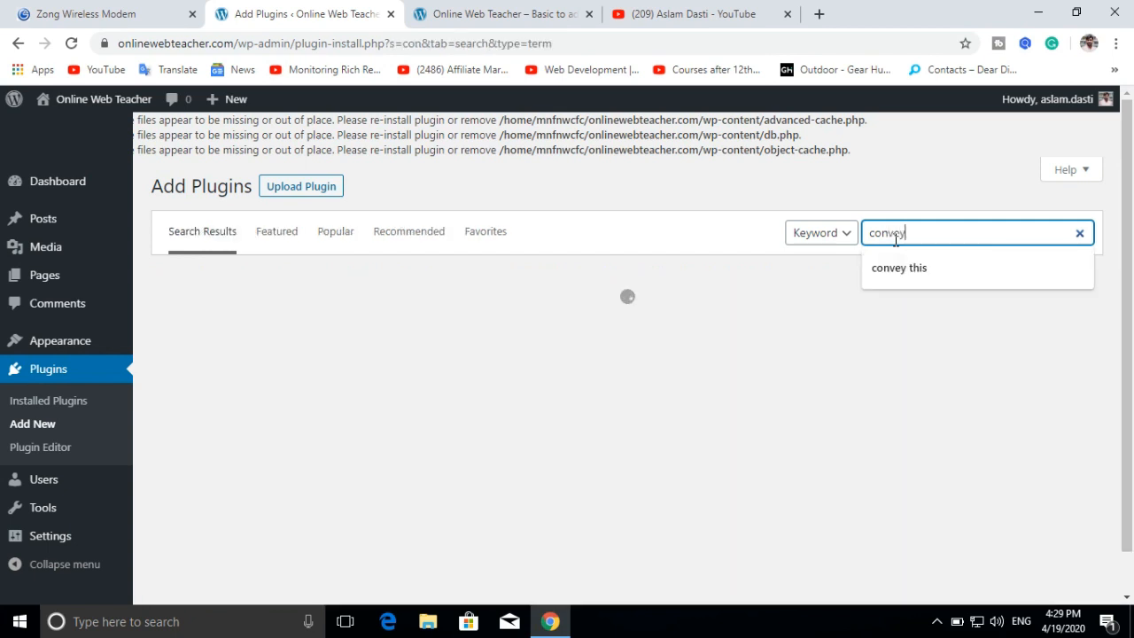
type("this")
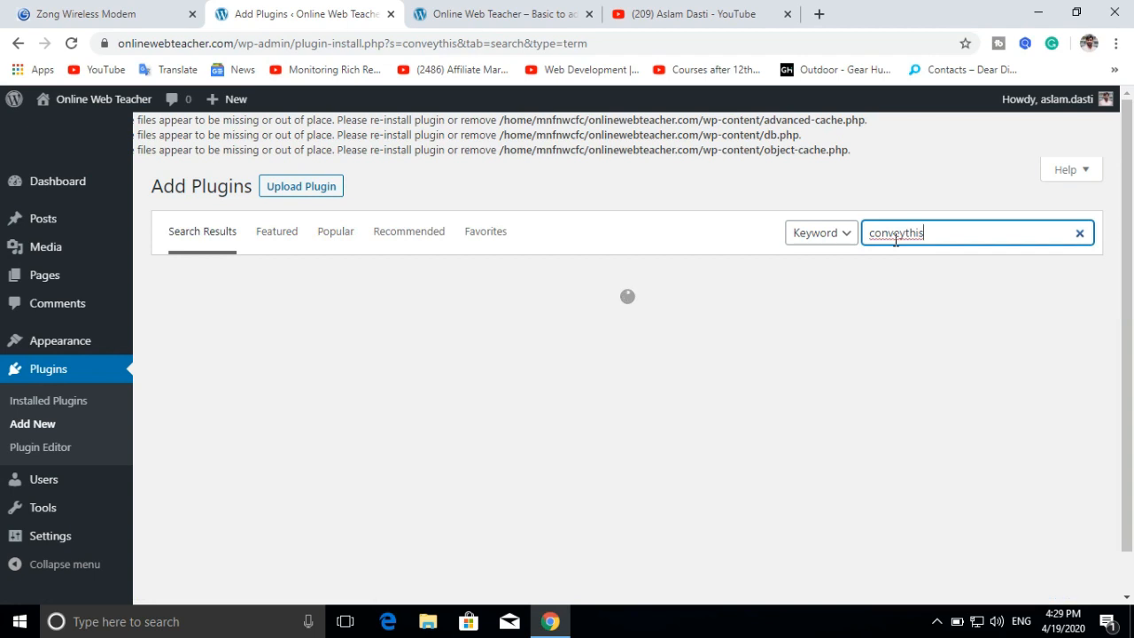
key("Return")
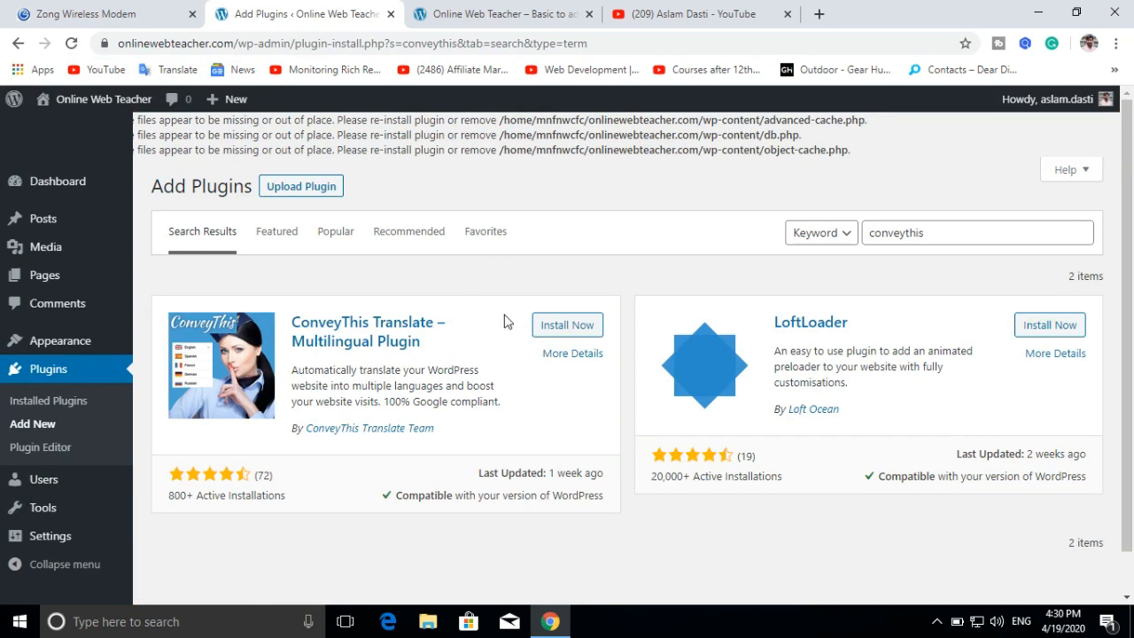
- Install and activate the ConveyThis Translate – Multilingual Plugin, and open its configuration page
left_click(571, 335)
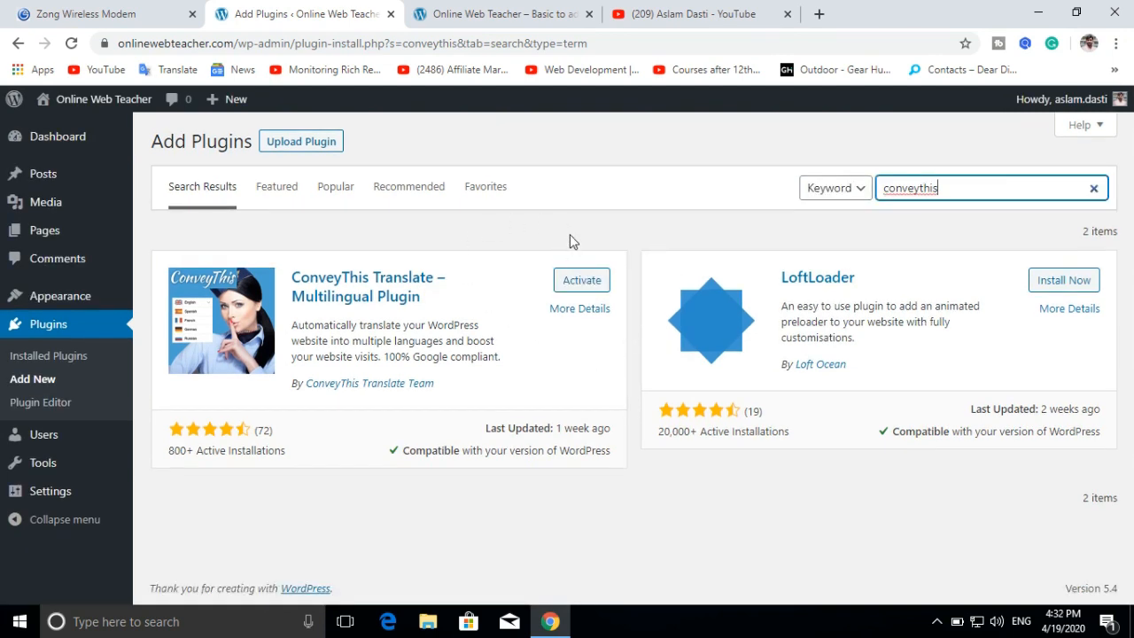
left_click(580, 284)
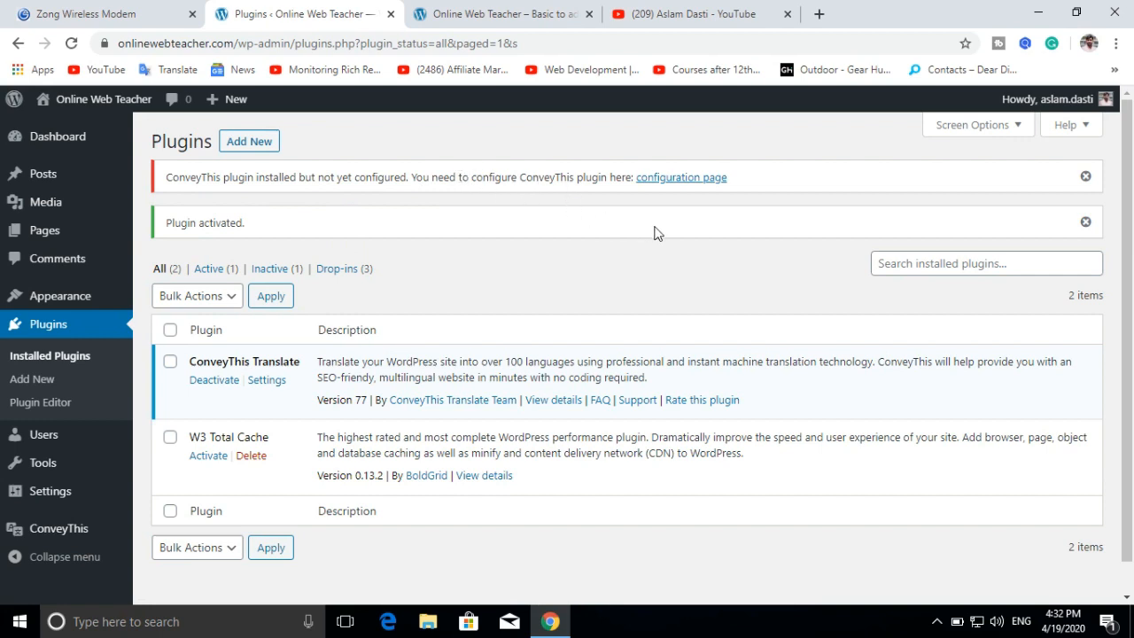
left_click(679, 180)
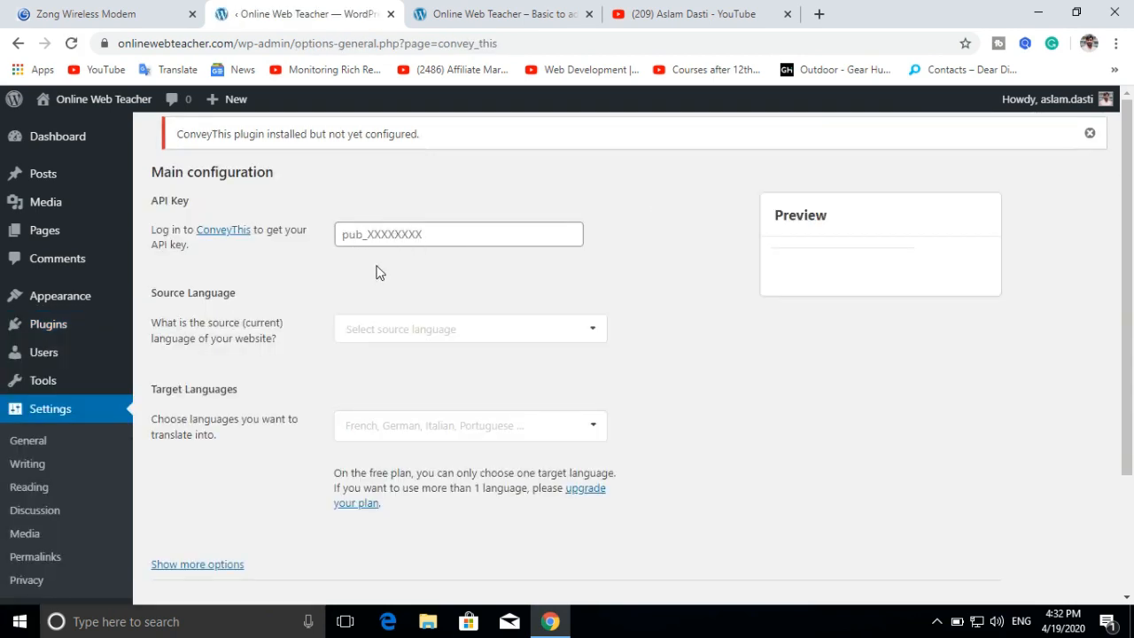
- Open the ConveyThis site from the plugin's API key setting and go through the free account registration form
left_click(231, 241)
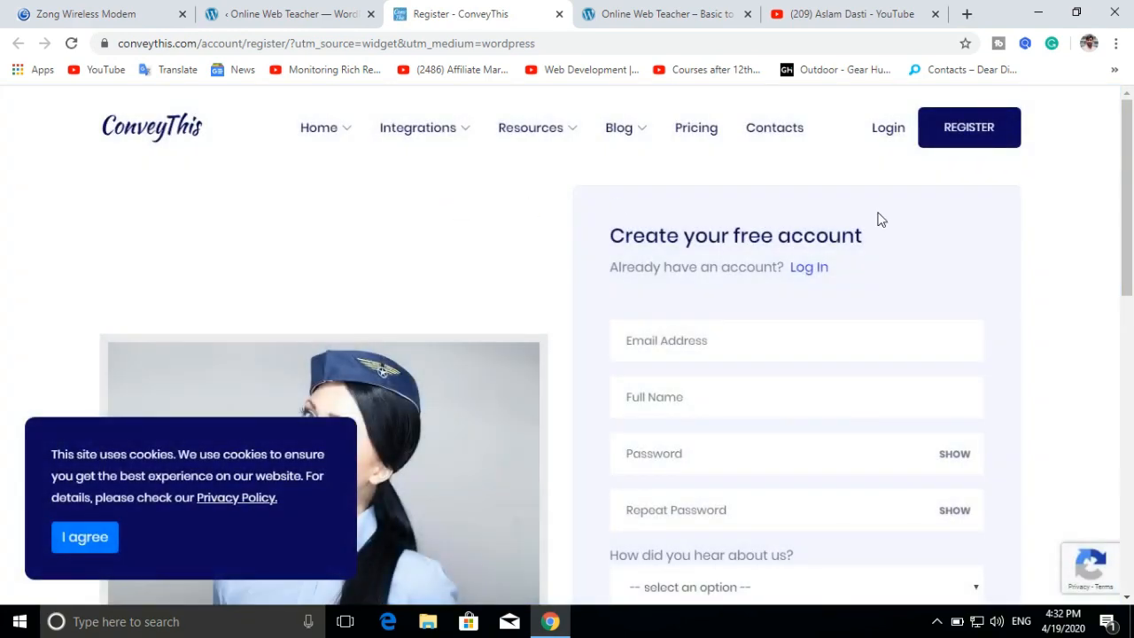
scroll(1097, 210, "down", 2)
scroll(1096, 211, "up", 1)
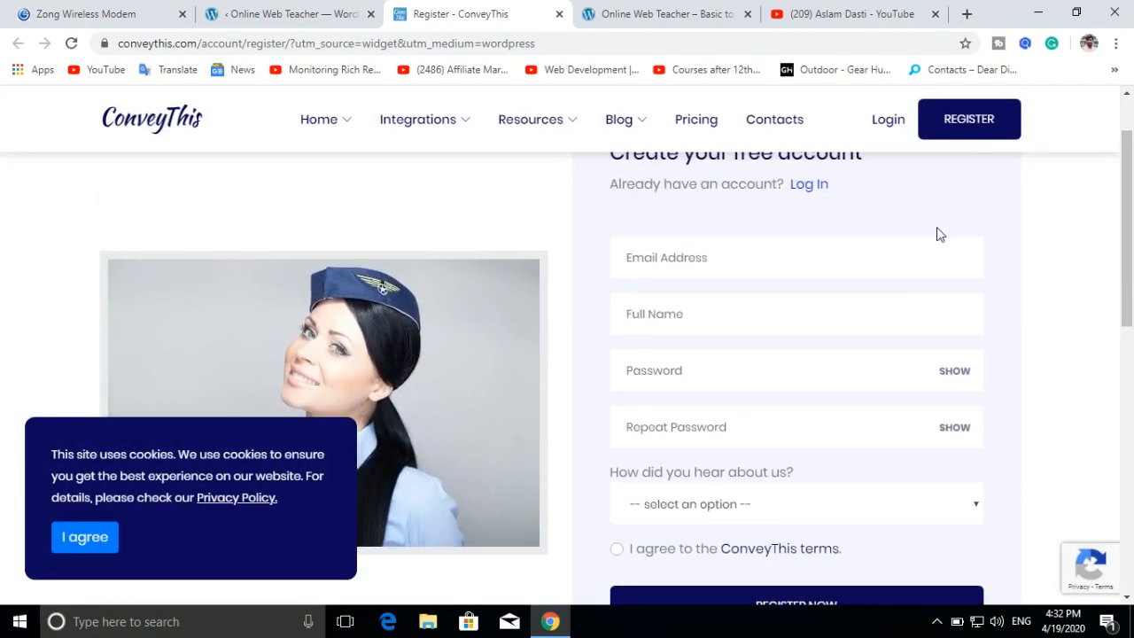
scroll(764, 262, "up", 1)
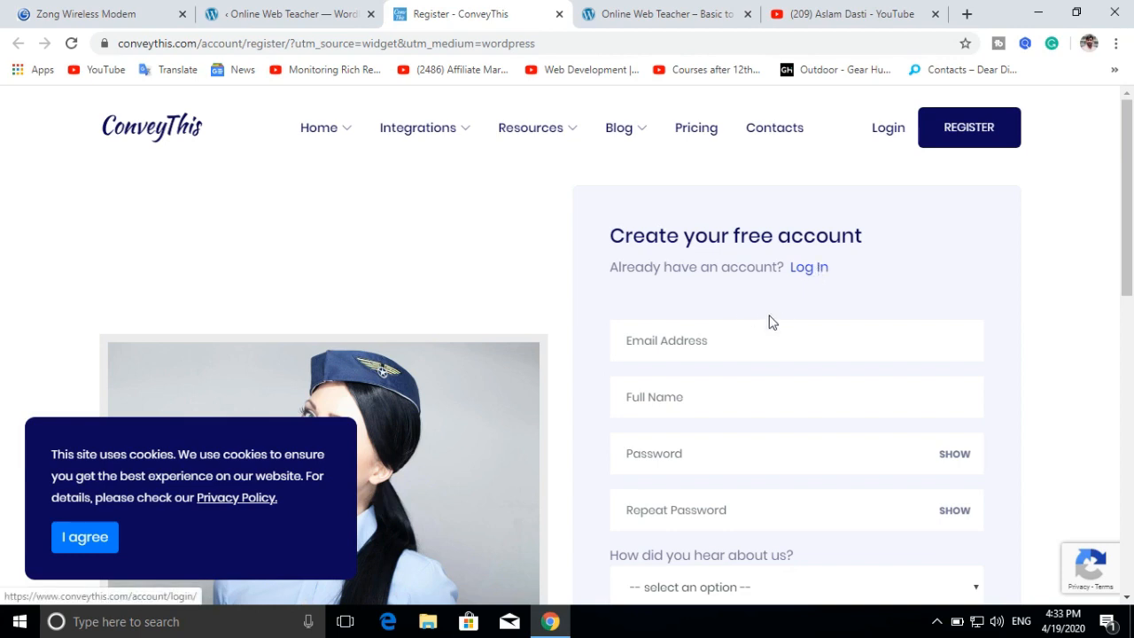
left_click(701, 342)
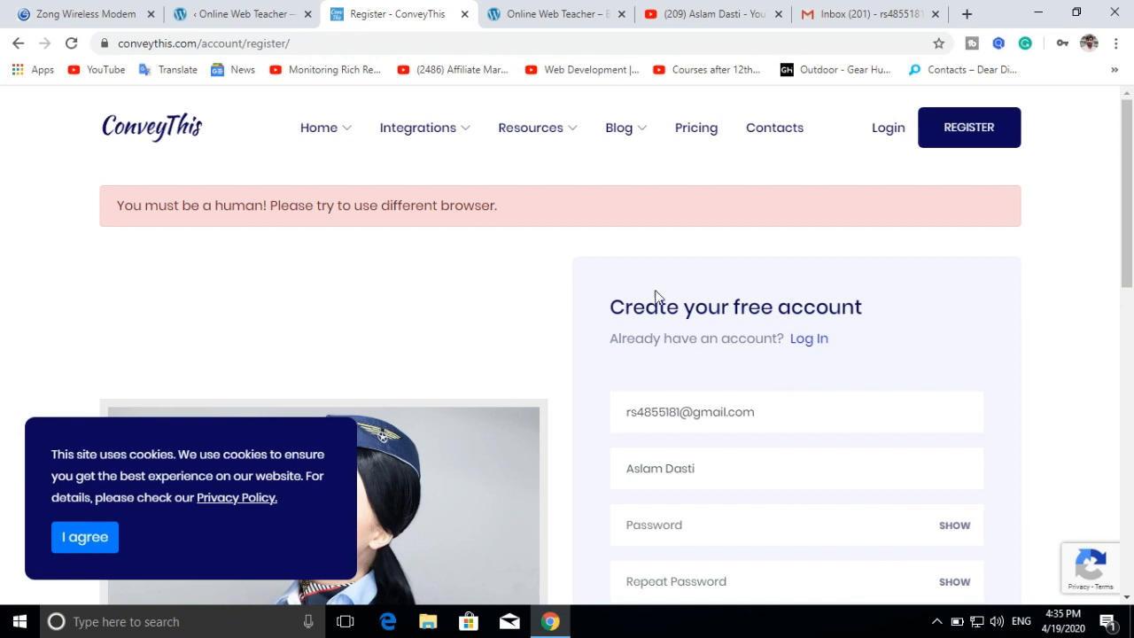
- Leave the ConveyThis registration form without saving and open the login page for existing accounts
left_click(810, 344)
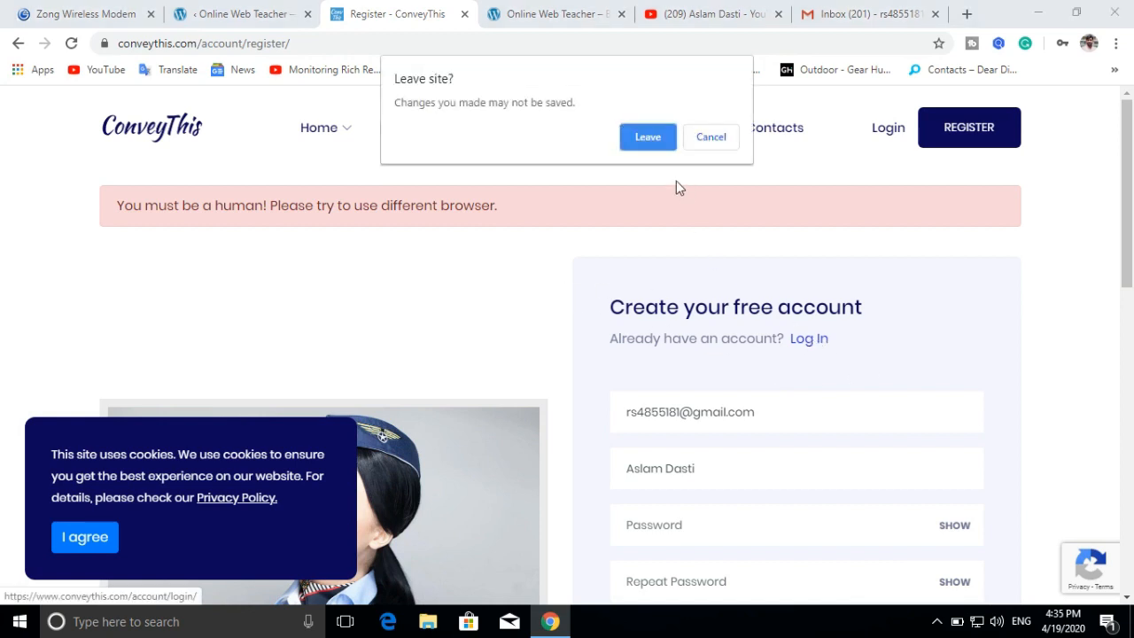
left_click(648, 139)
scroll(611, 279, "down", 4)
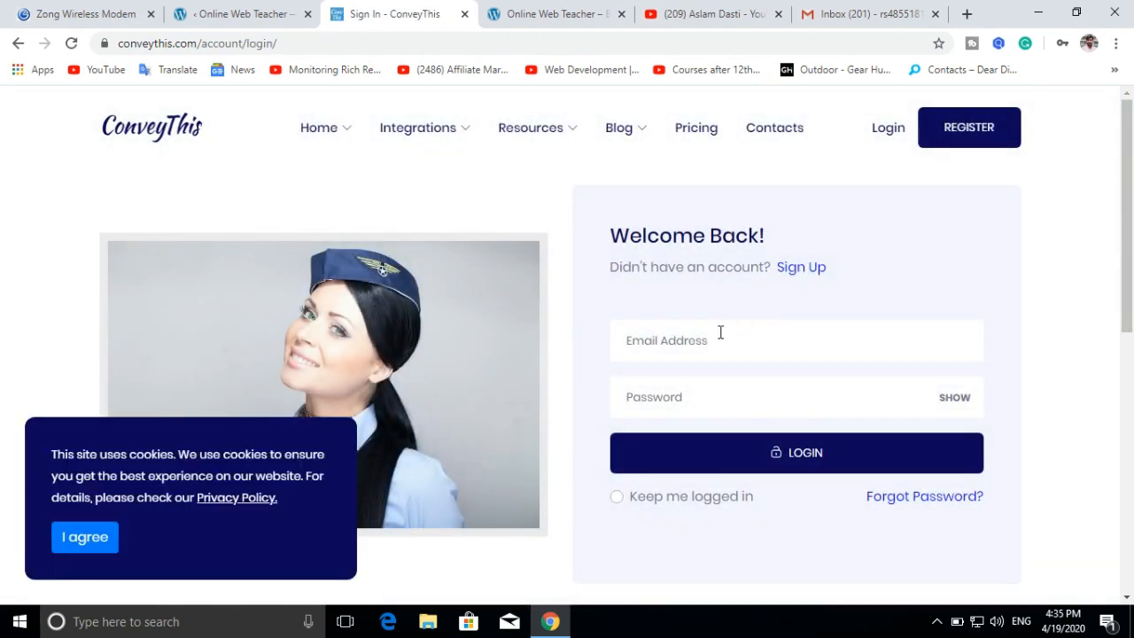
- Log in to ConveyThis with the account e-mail address and password
left_click(703, 338)
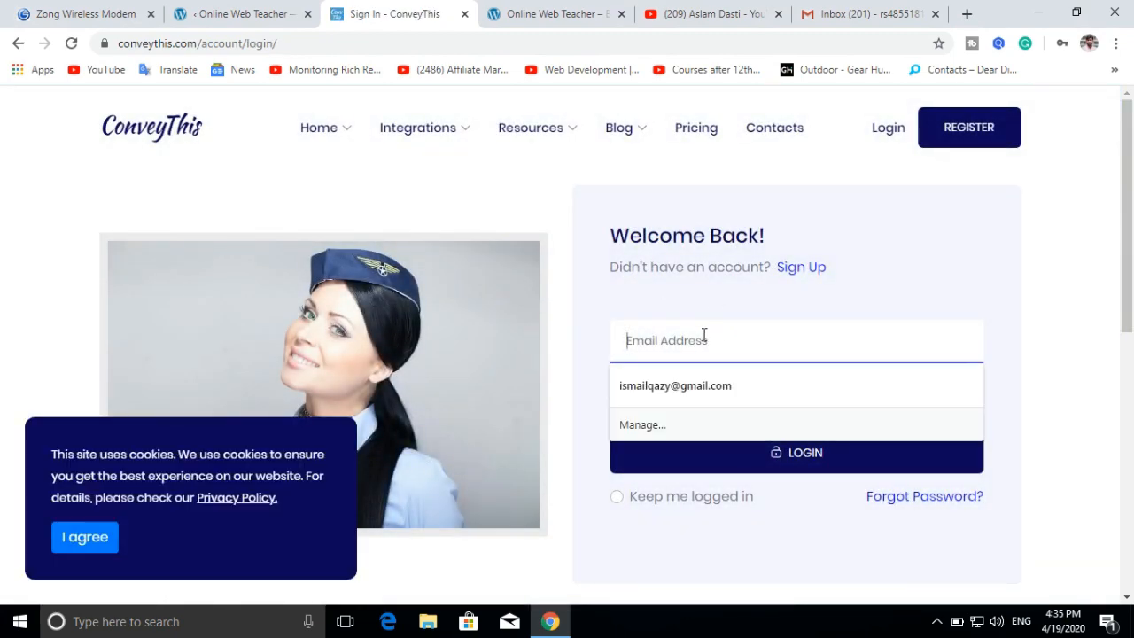
type("ma")
key("Down")
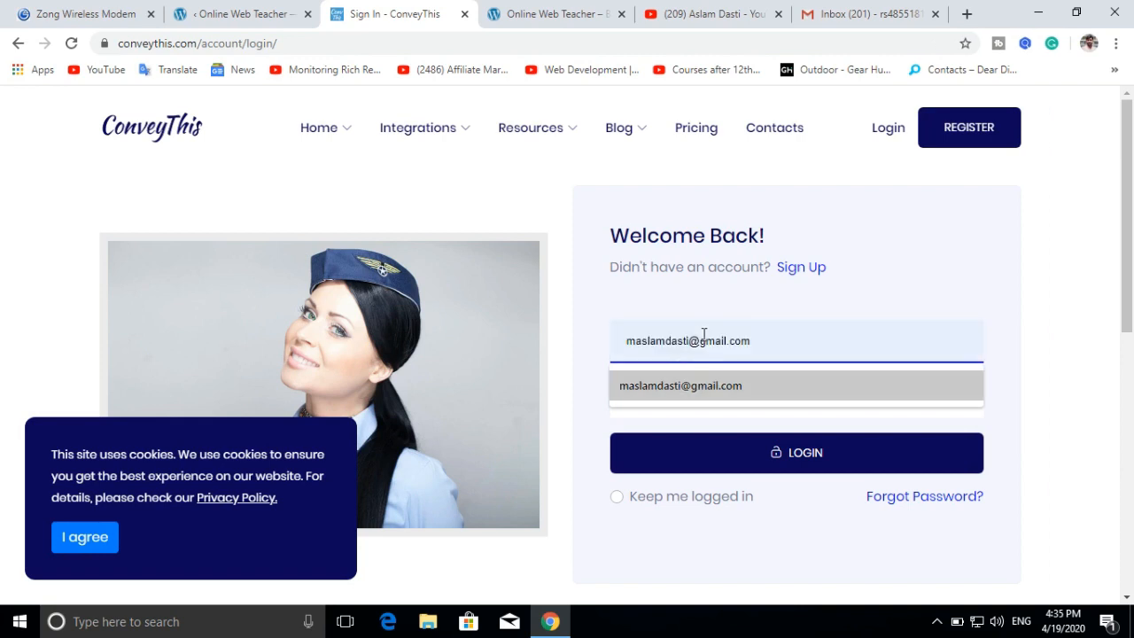
key("Return")
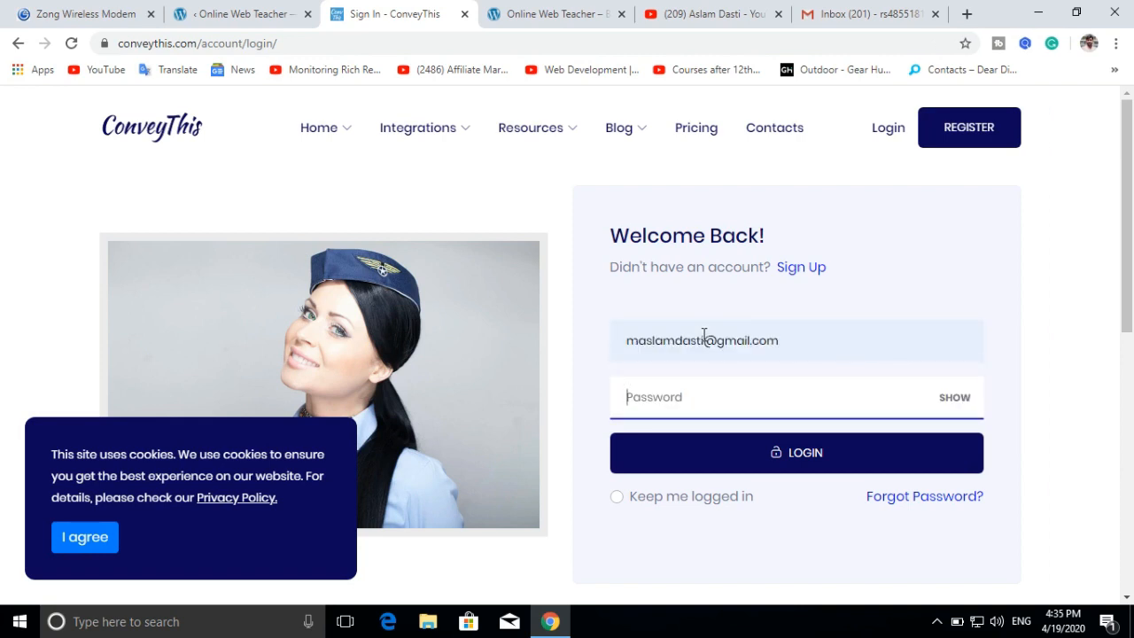
type("*******")
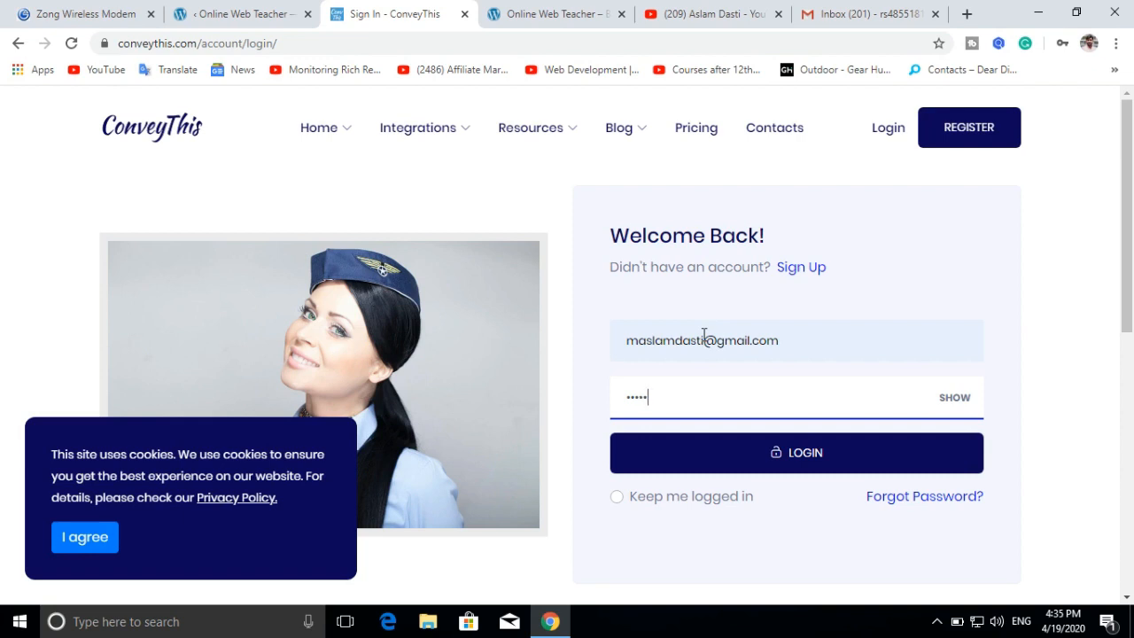
type("****")
left_click(784, 455)
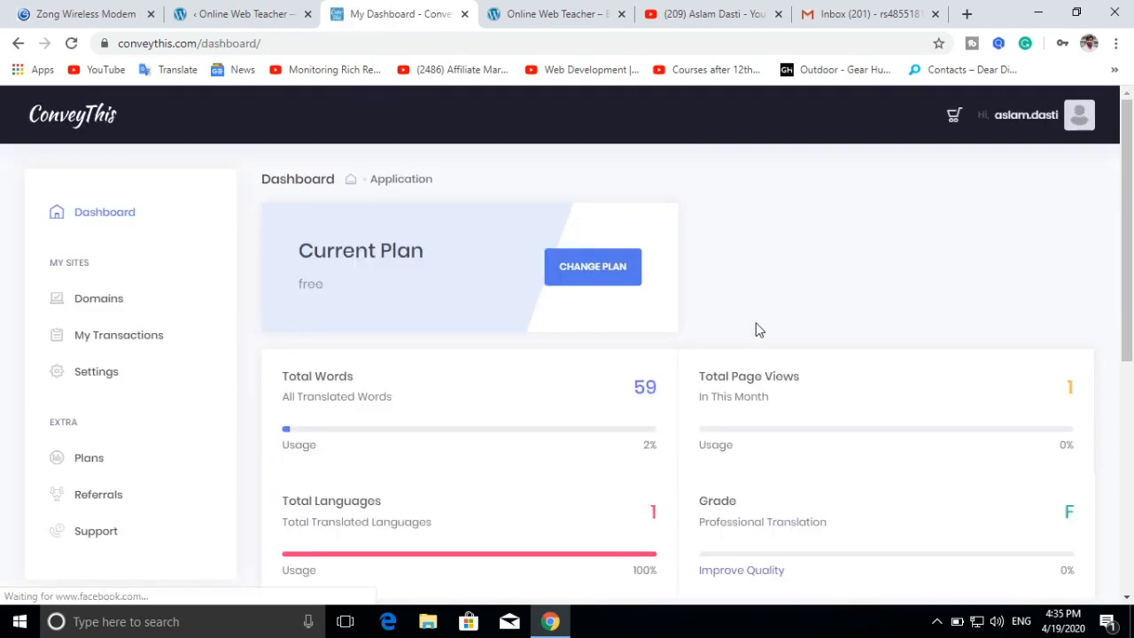
- Copy the API key from the ConveyThis dashboard and paste it into the plugin's API key setting in WordPress
scroll(754, 326, "down", 3)
scroll(562, 380, "down", 2)
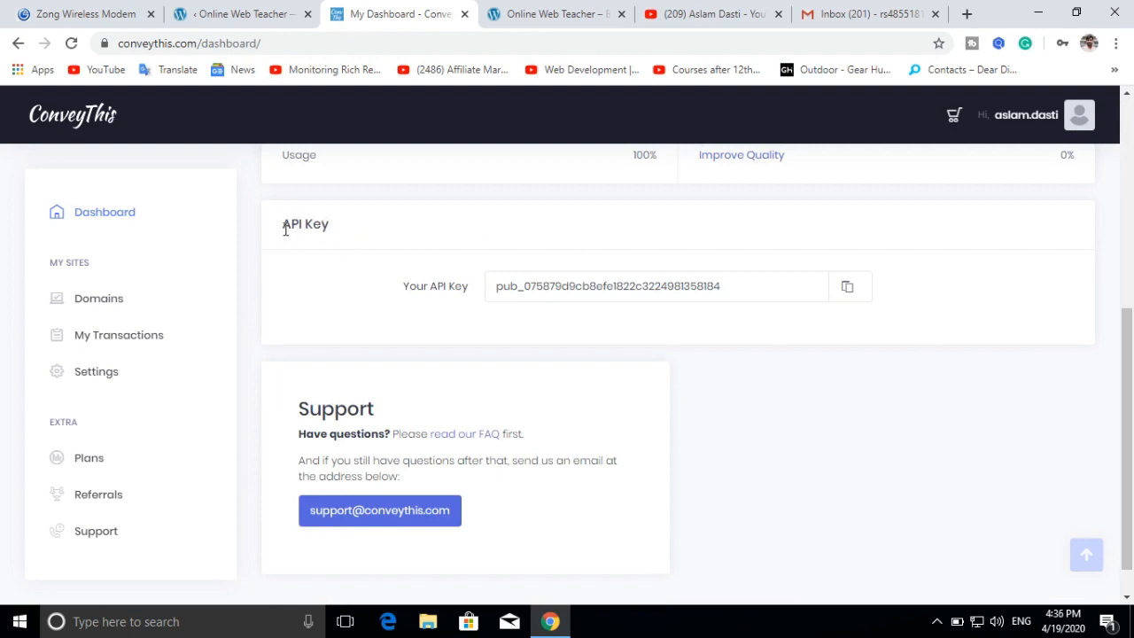
left_click(849, 295)
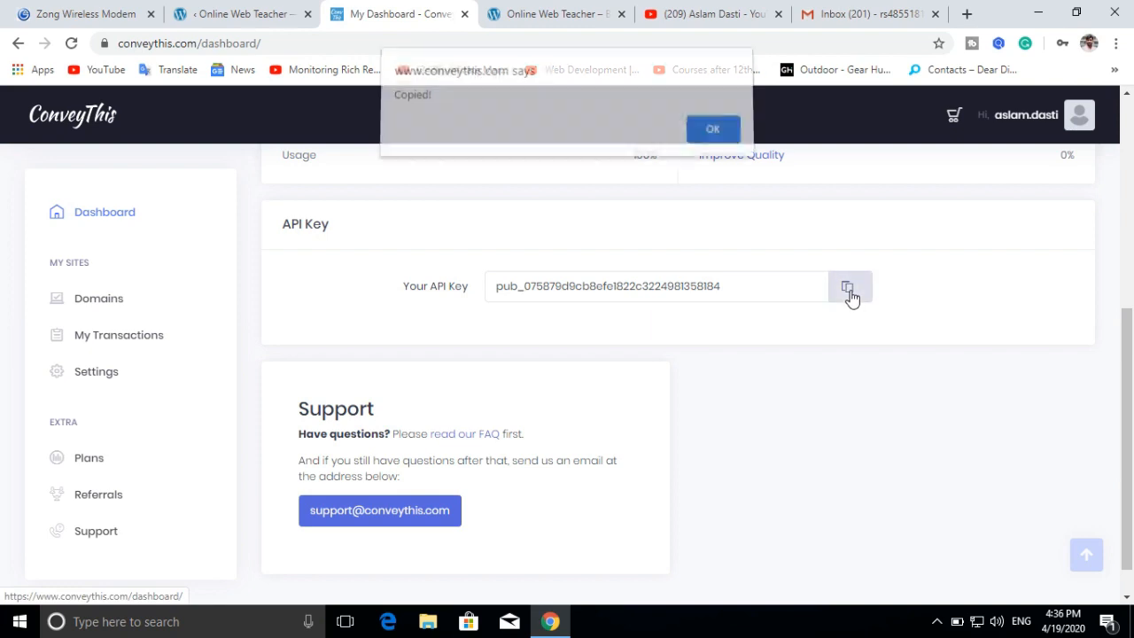
left_click(241, 11)
left_click(432, 239)
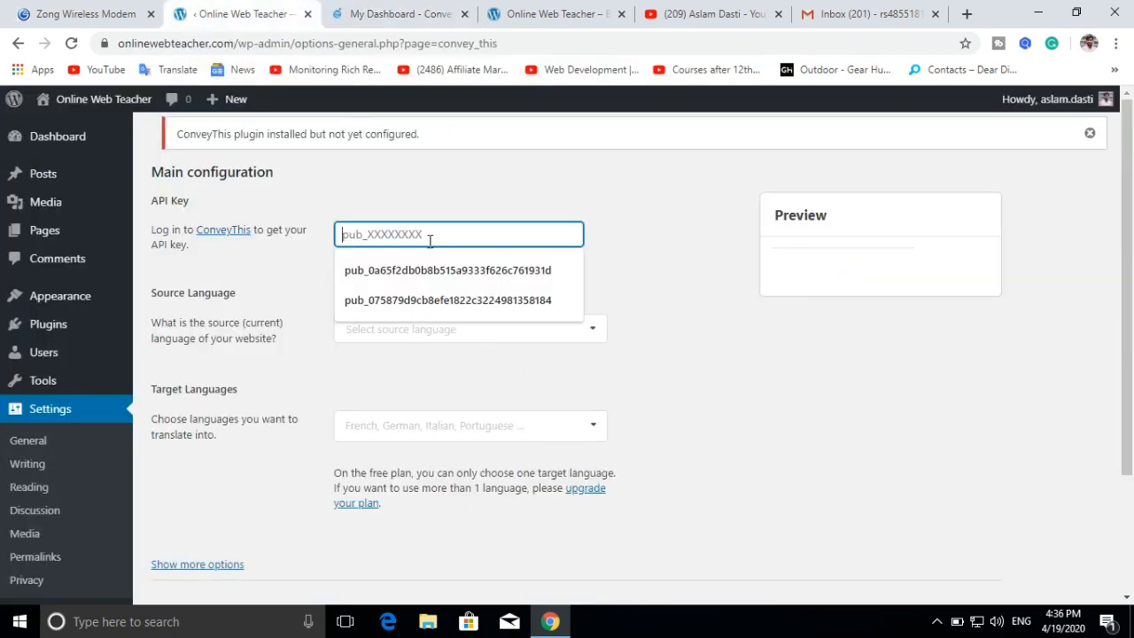
key("ctrl+v")
left_click(645, 293)
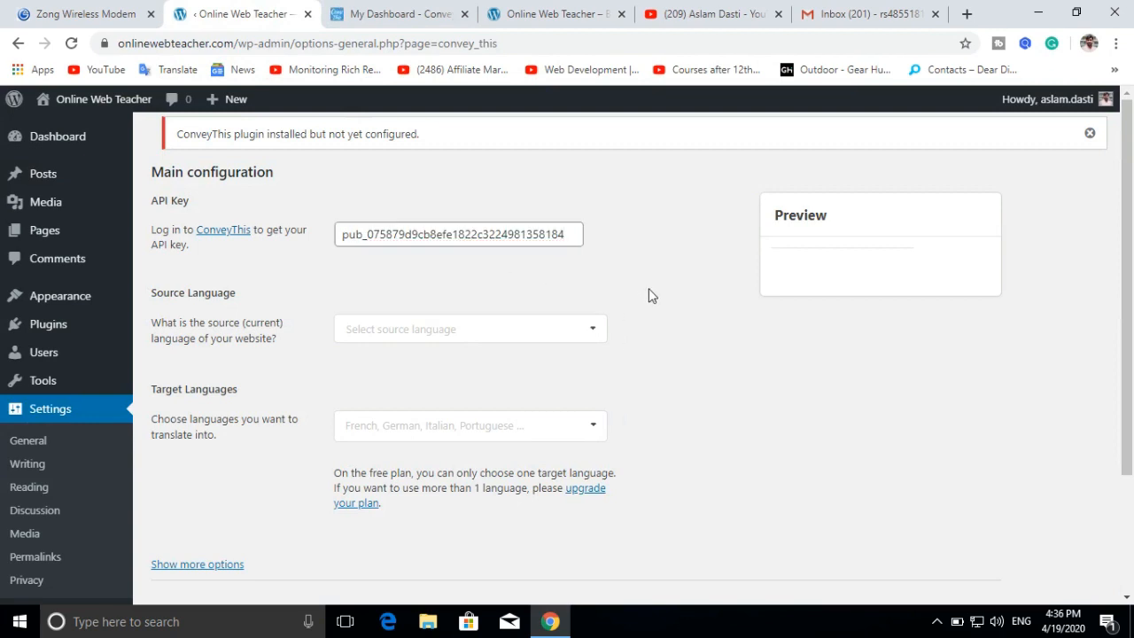
- Set the plugin's source language to English, checking the language used on the site's front page
scroll(648, 295, "down", 1)
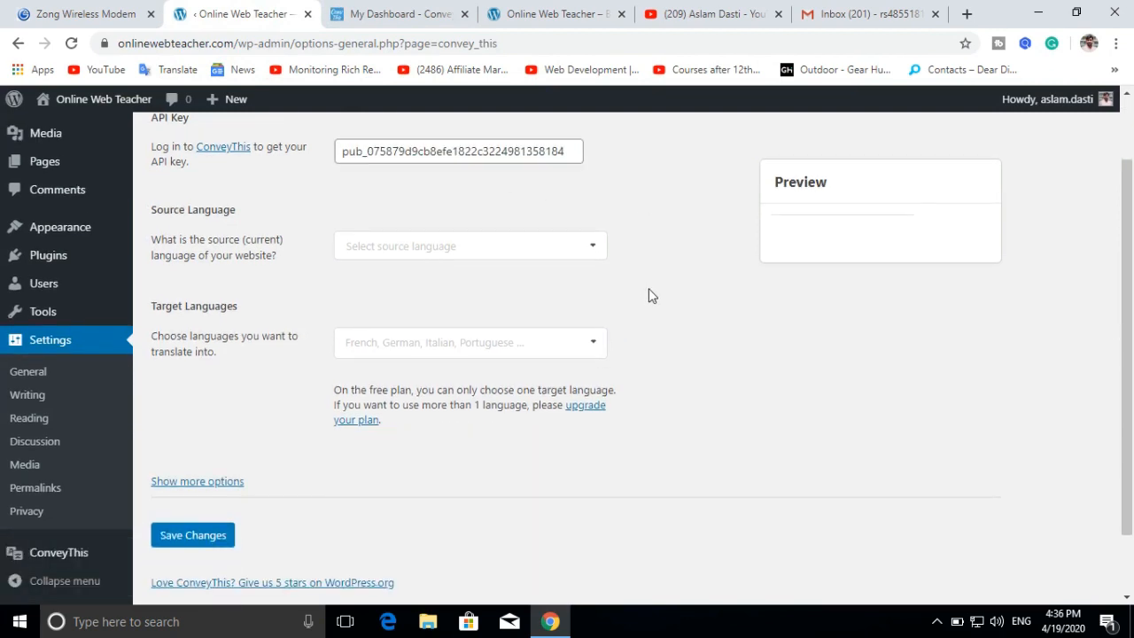
left_click(565, 251)
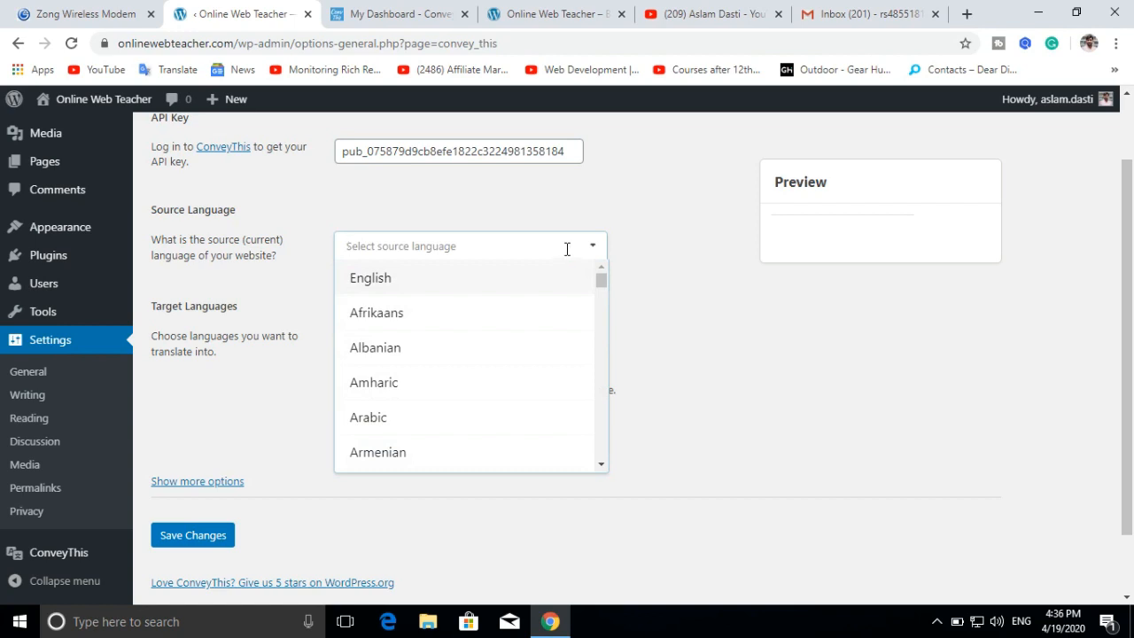
left_click(376, 280)
left_click(554, 14)
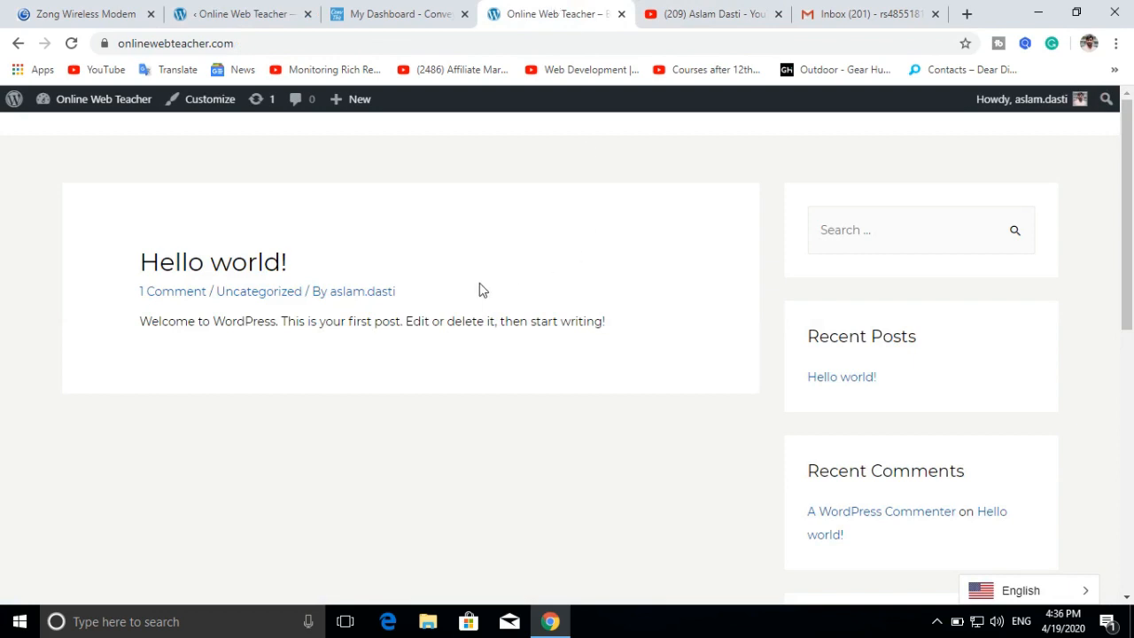
scroll(470, 287, "down", 4)
scroll(472, 291, "up", 4)
left_click(210, 14)
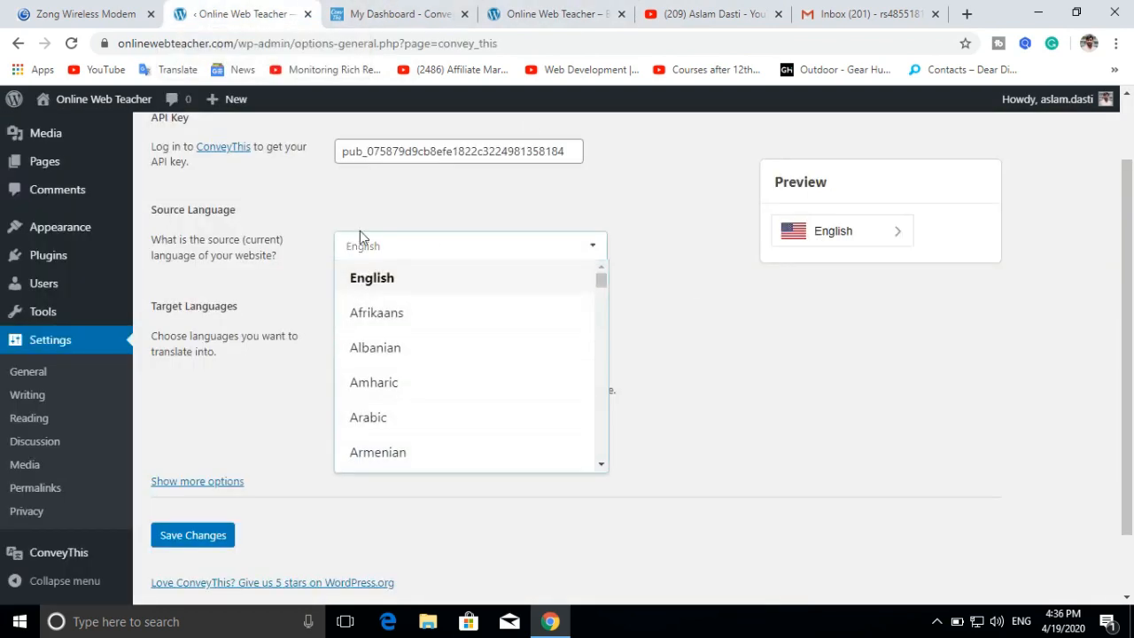
left_click(372, 282)
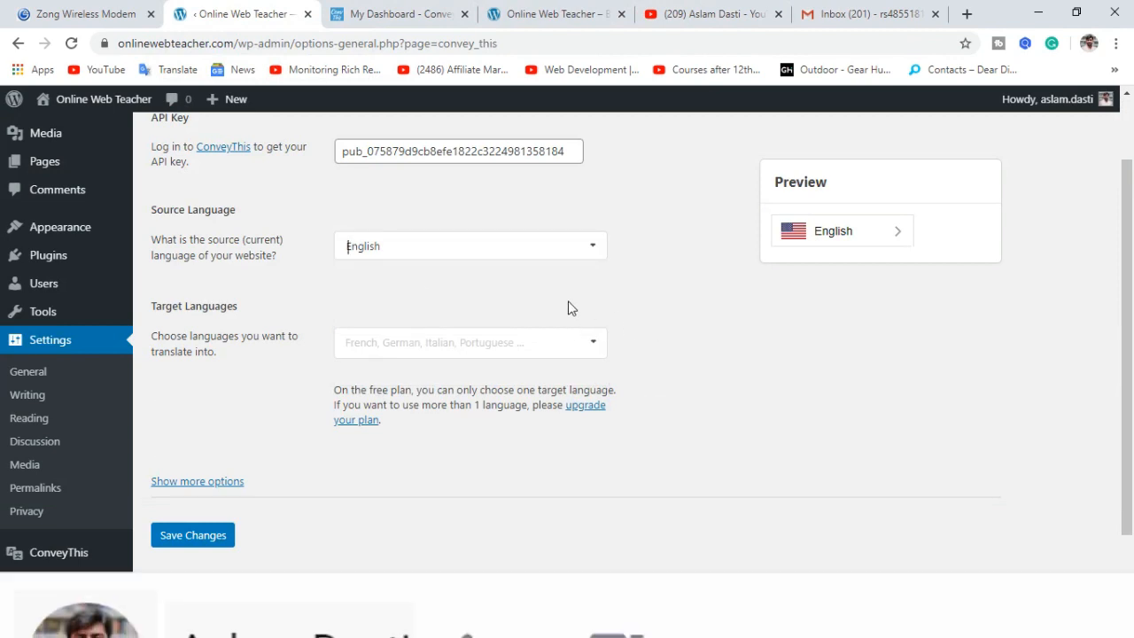
- Set the plugin's target language to Urdu and save the changes to the configuration
scroll(567, 310, "down", 1)
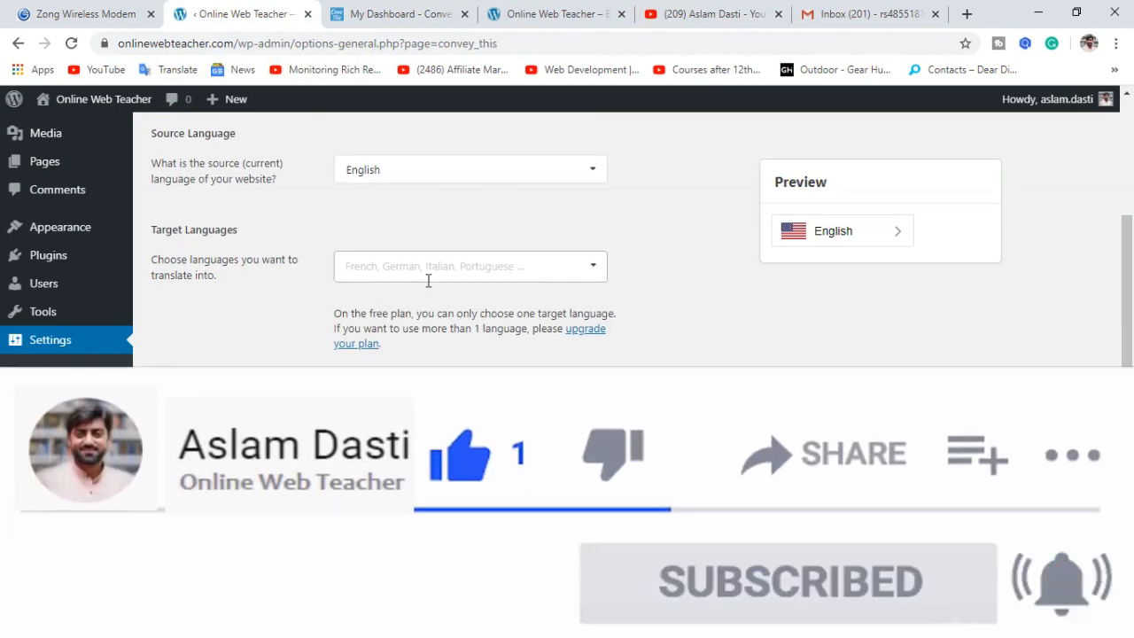
left_click(591, 270)
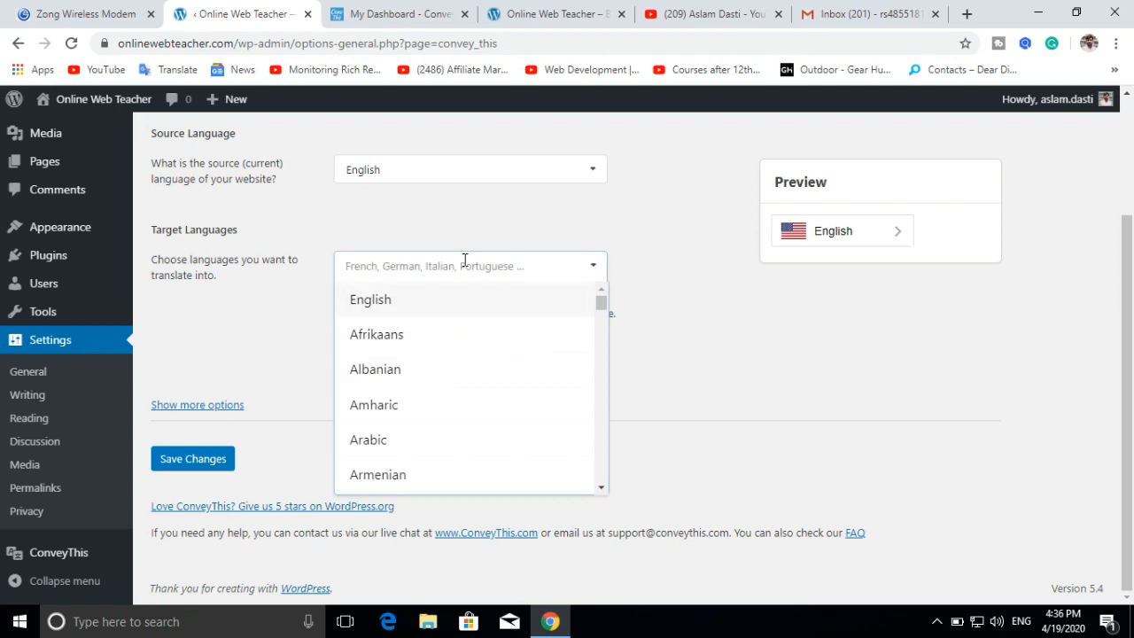
type("hindi")
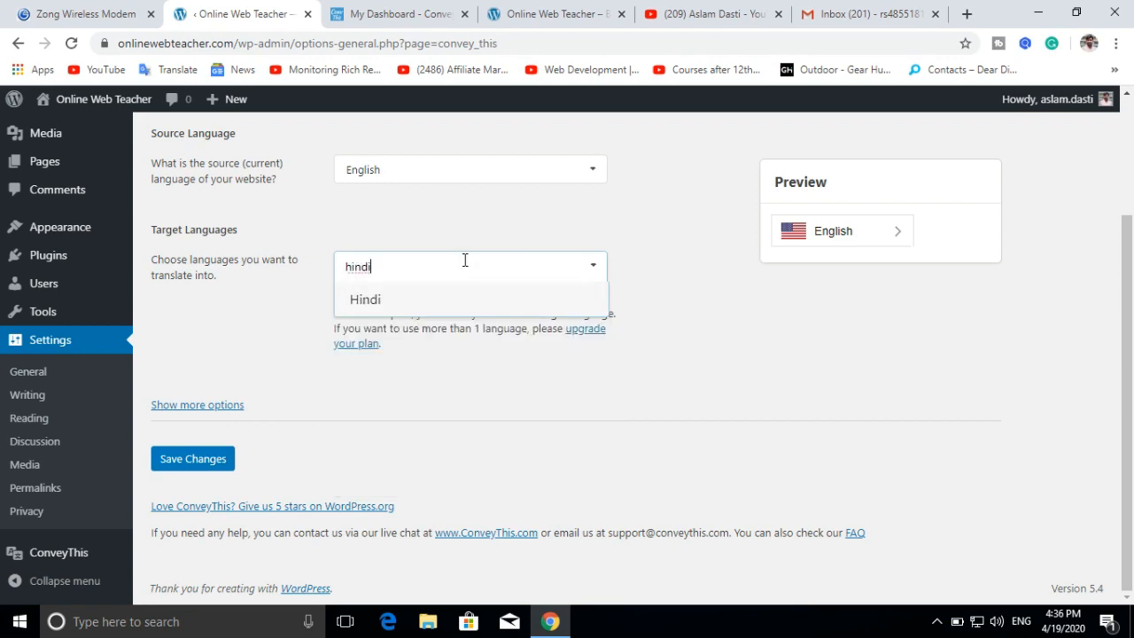
key("BackSpace")
key("BackSpace")
key("BackSpace")
key("BackSpace")
key("BackSpace")
type("urdu")
left_click(364, 301)
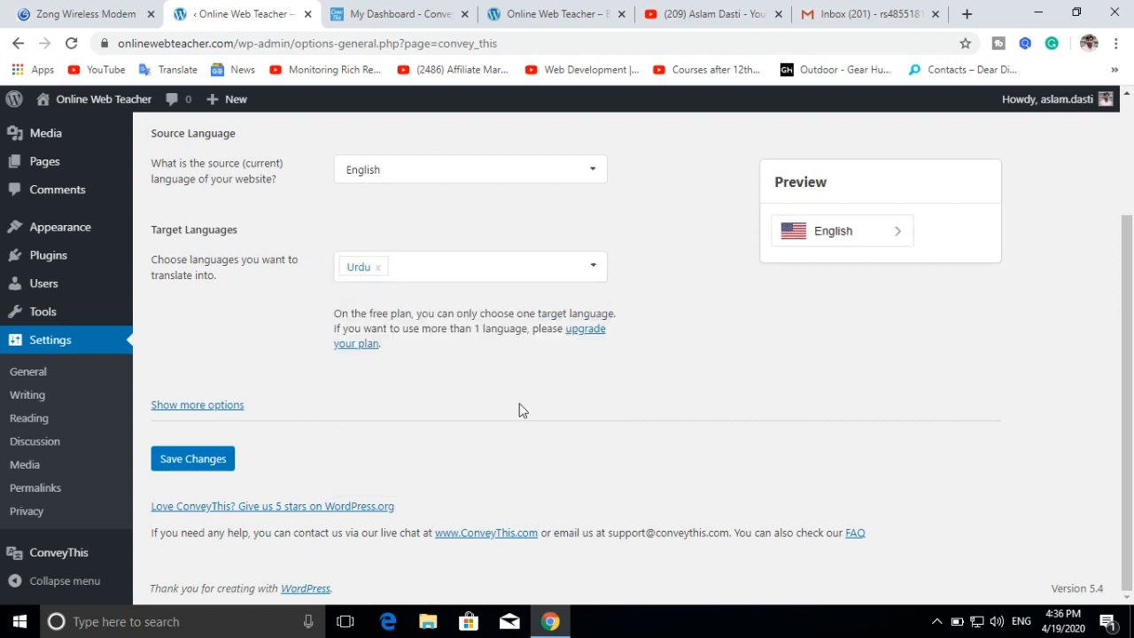
left_click(218, 461)
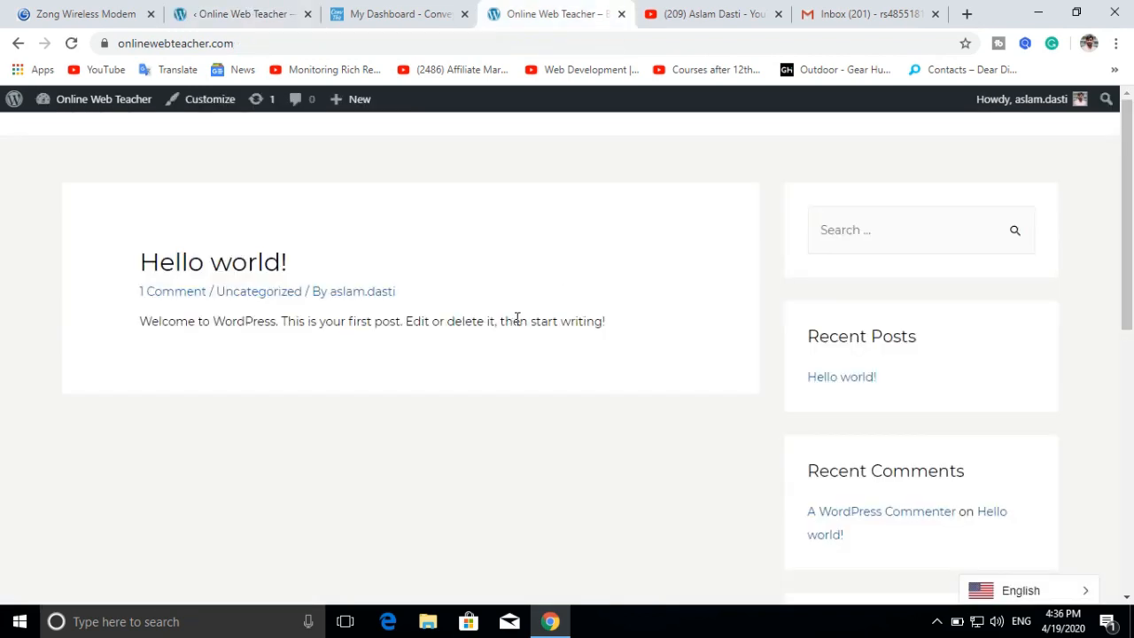
- Reload the site's front page and check it against the saved ConveyThis configuration
left_click(71, 43)
left_click(213, 9)
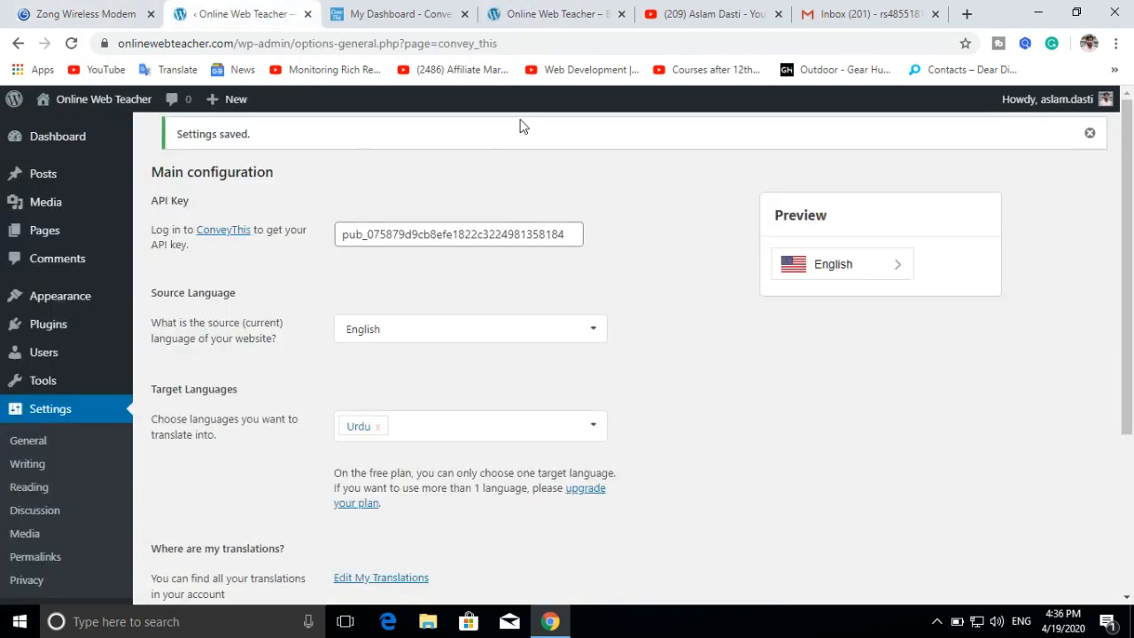
left_click(534, 12)
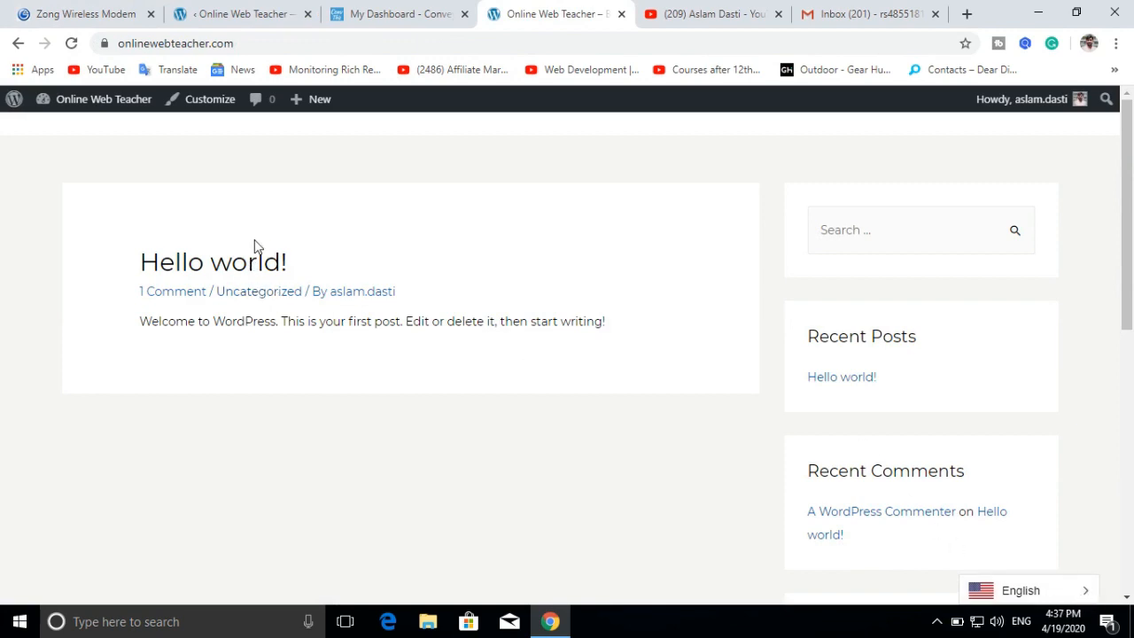
- Switch the site's front page to Urdu and review the translated post and sidebar widgets
left_click(1082, 595)
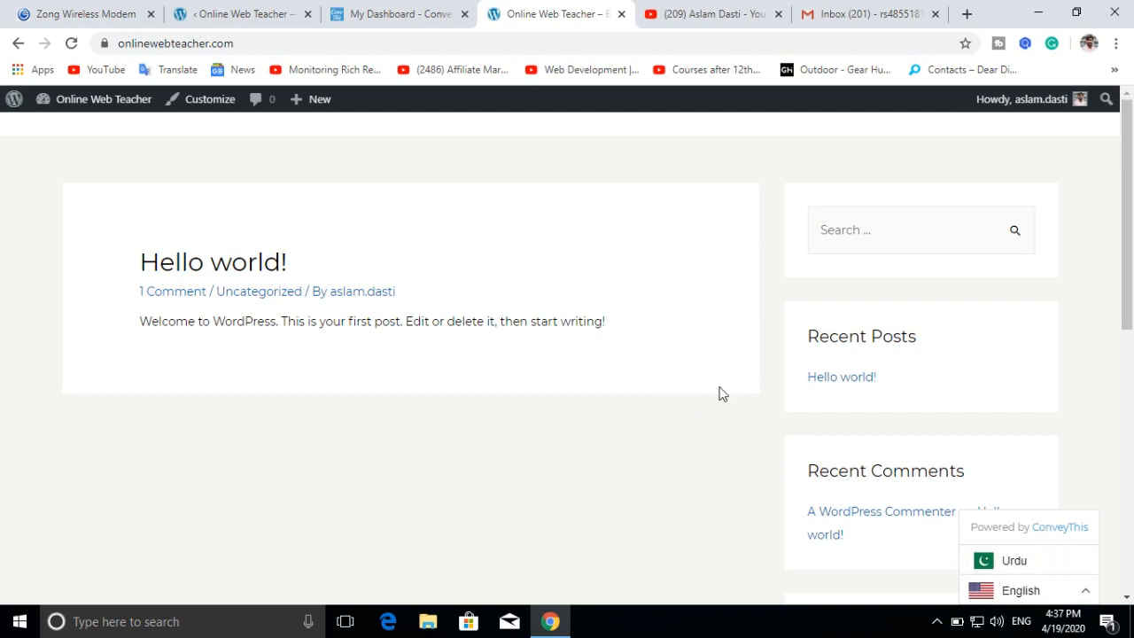
left_click(1013, 561)
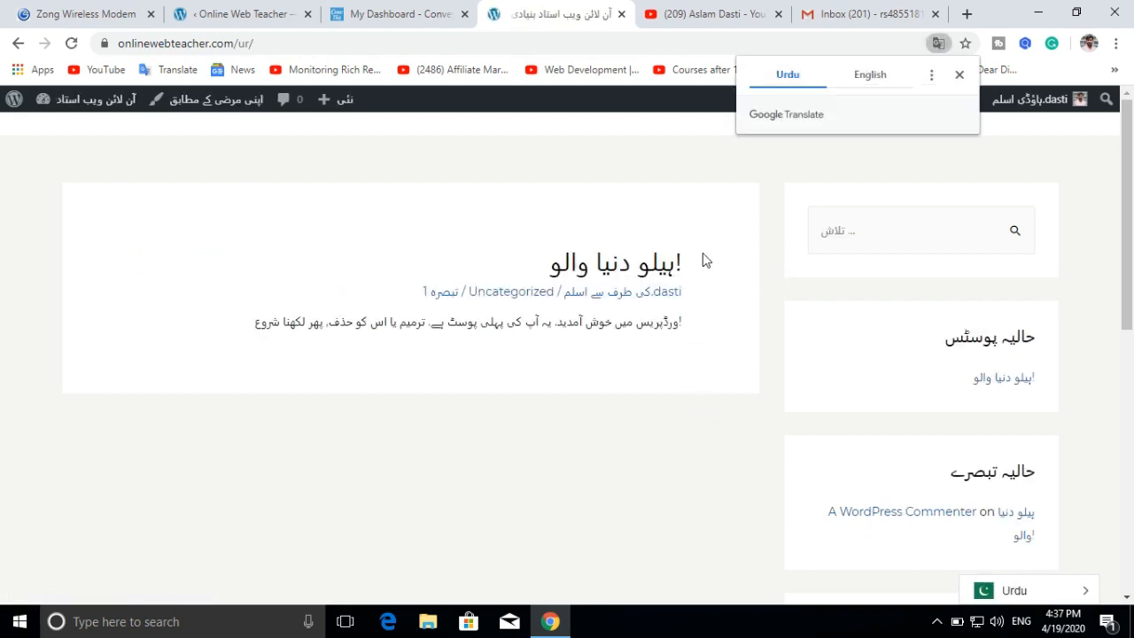
left_click_drag(689, 257, 534, 255)
left_click(444, 214)
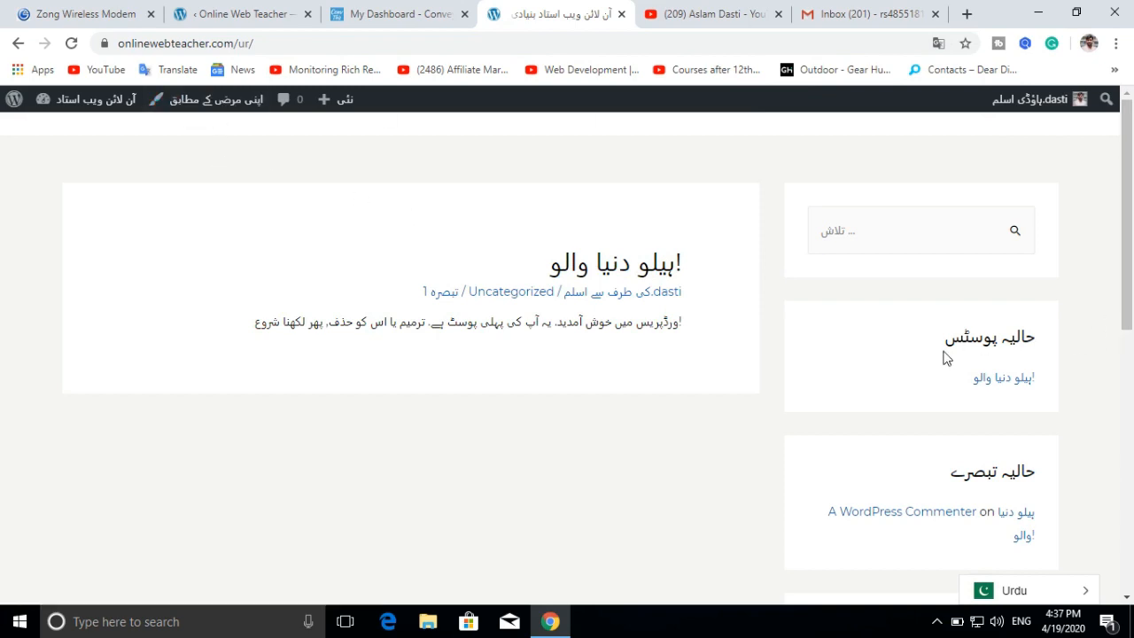
scroll(947, 357, "down", 3)
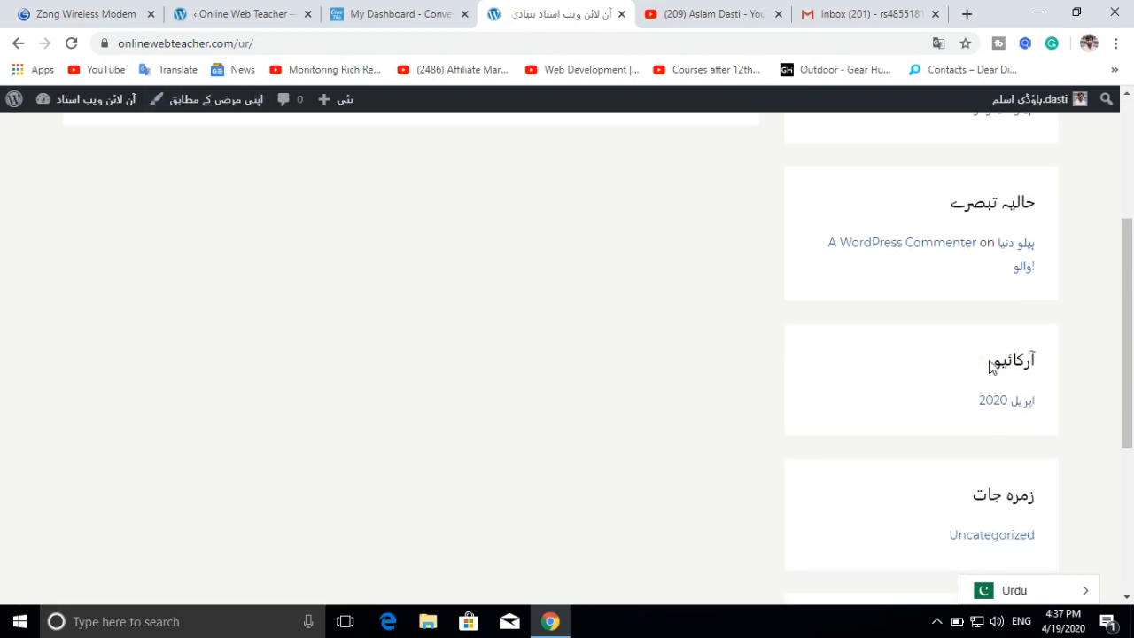
scroll(979, 352, "down", 2)
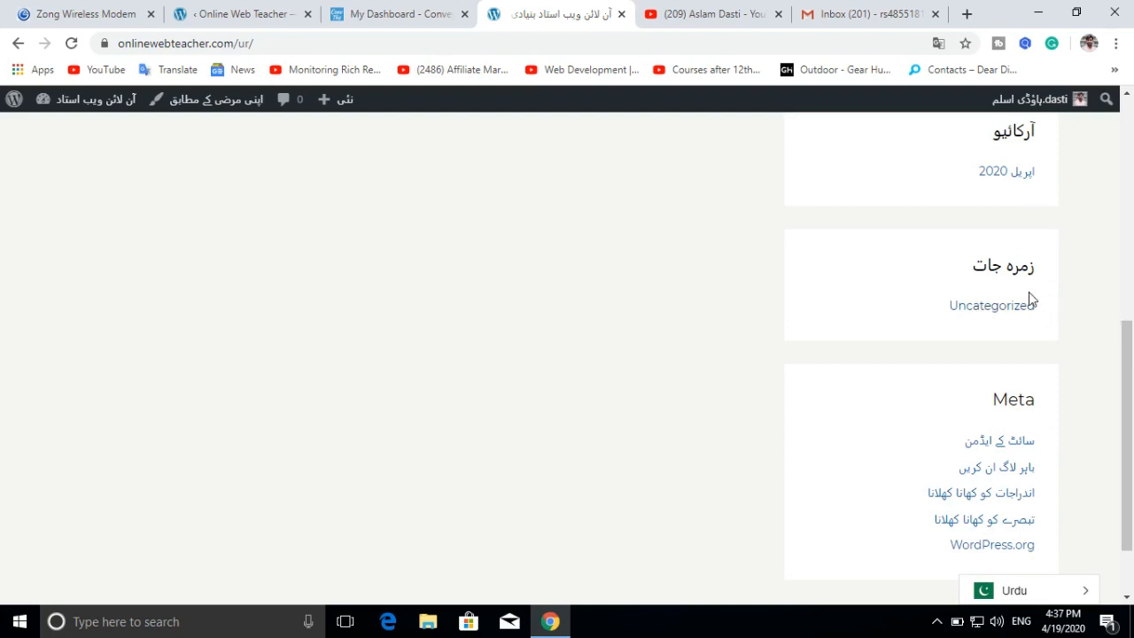
scroll(980, 309, "down", 1)
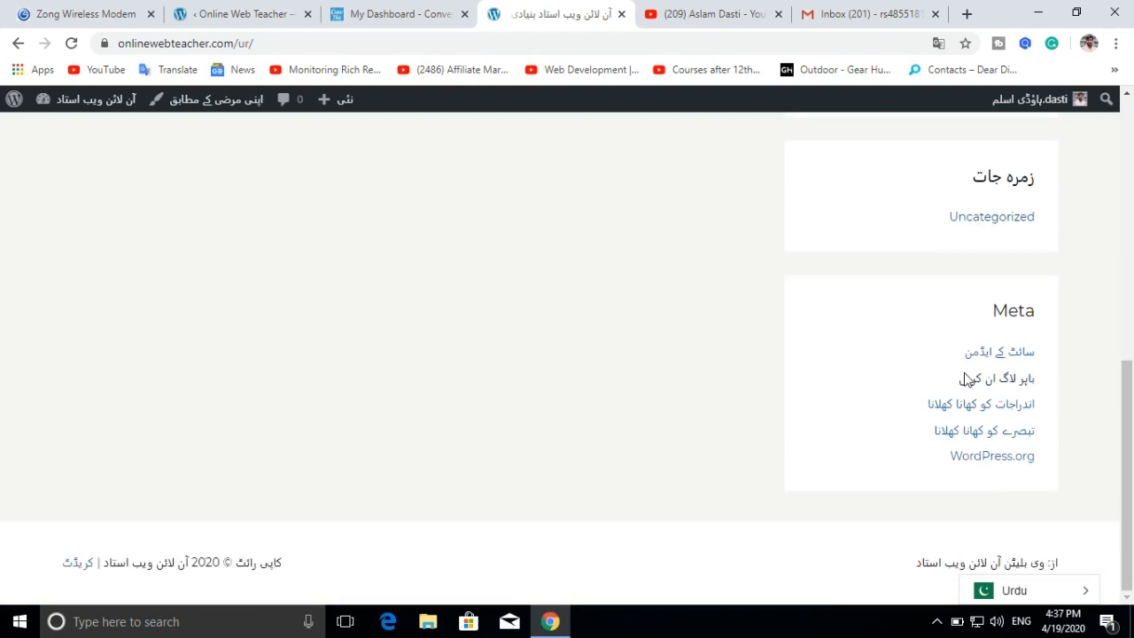
scroll(774, 400, "up", 6)
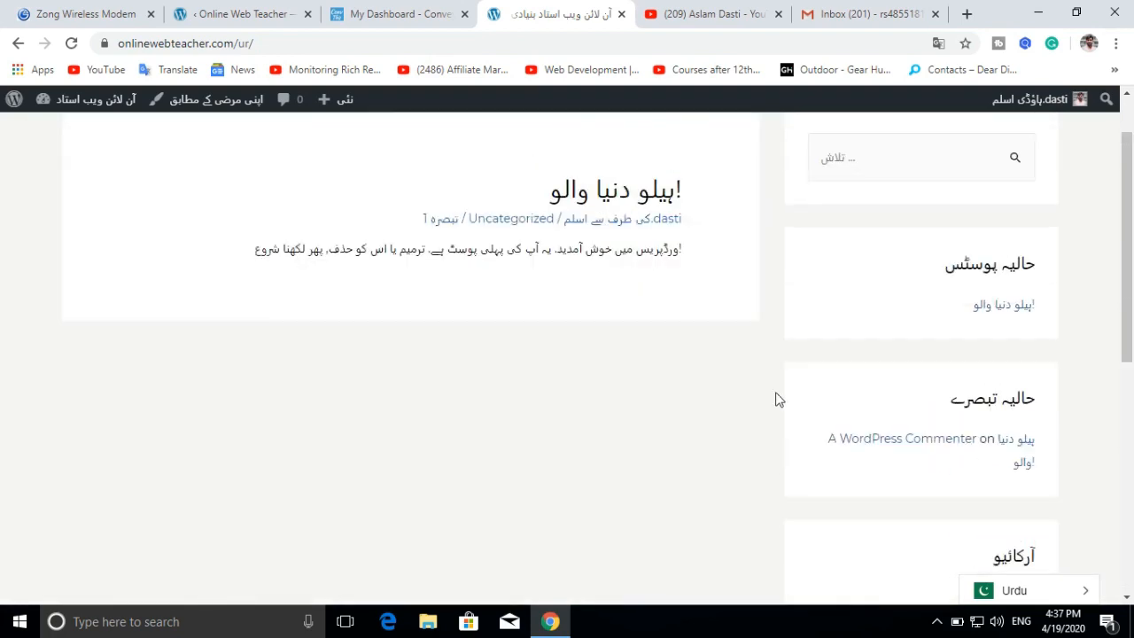
scroll(775, 399, "up", 1)
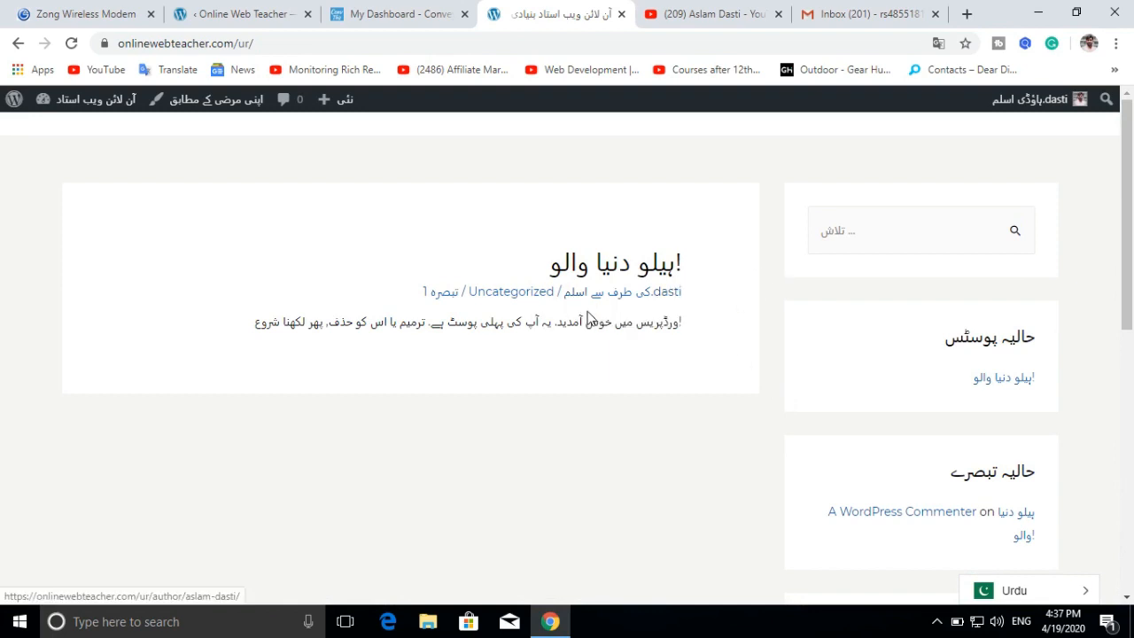
scroll(739, 334, "down", 4)
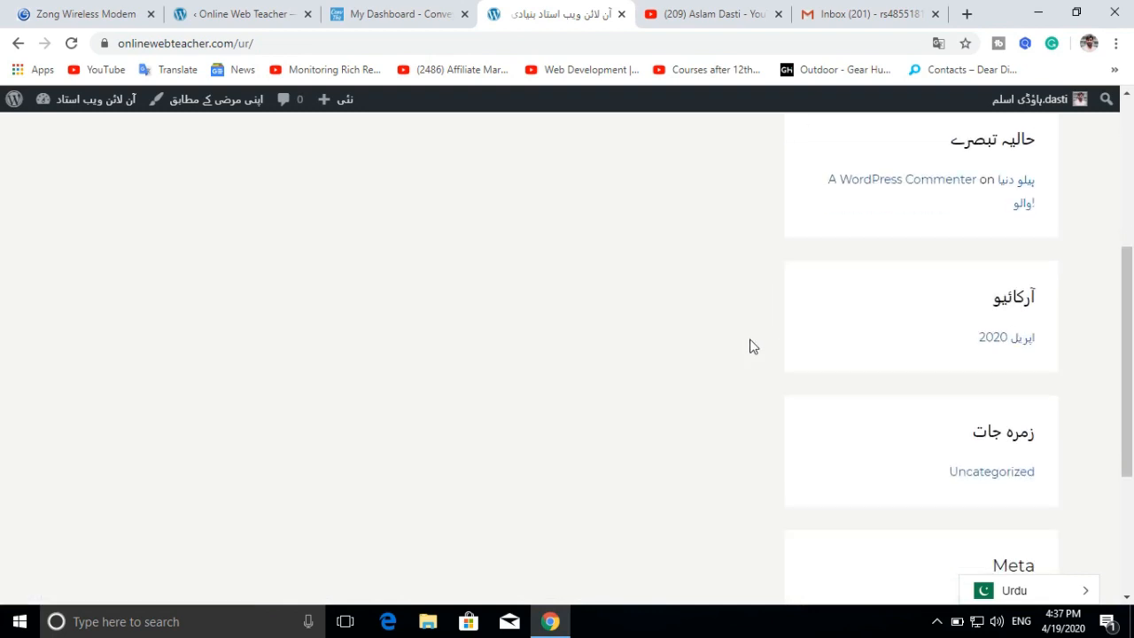
- Switch the front page back to English and review its content down to the footer
left_click(1082, 592)
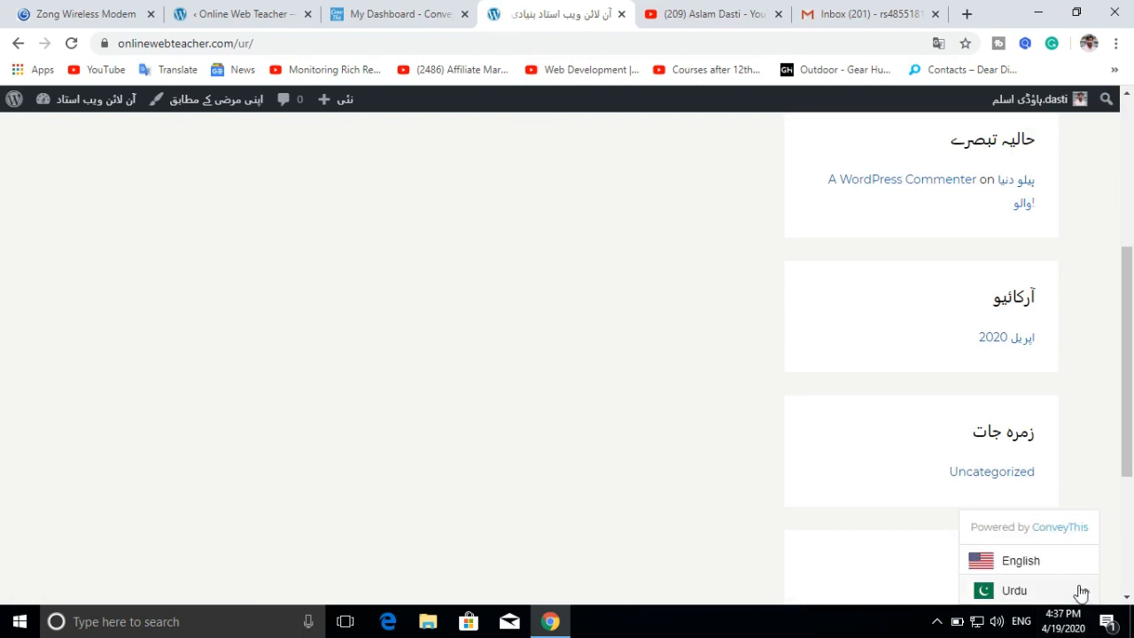
left_click(1031, 562)
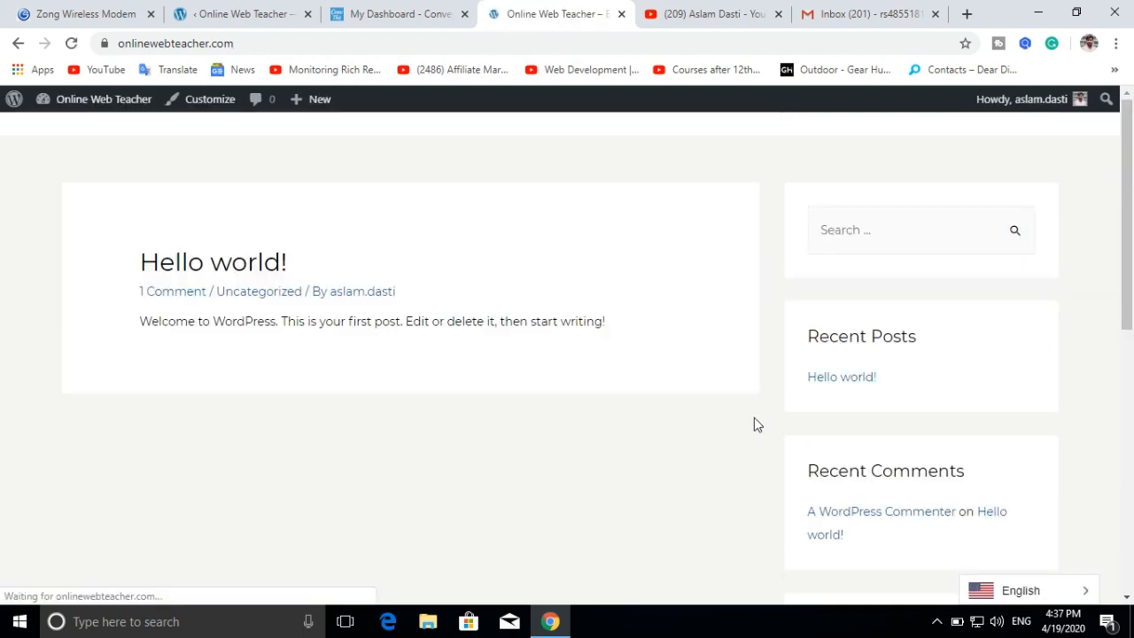
scroll(468, 332, "down", 4)
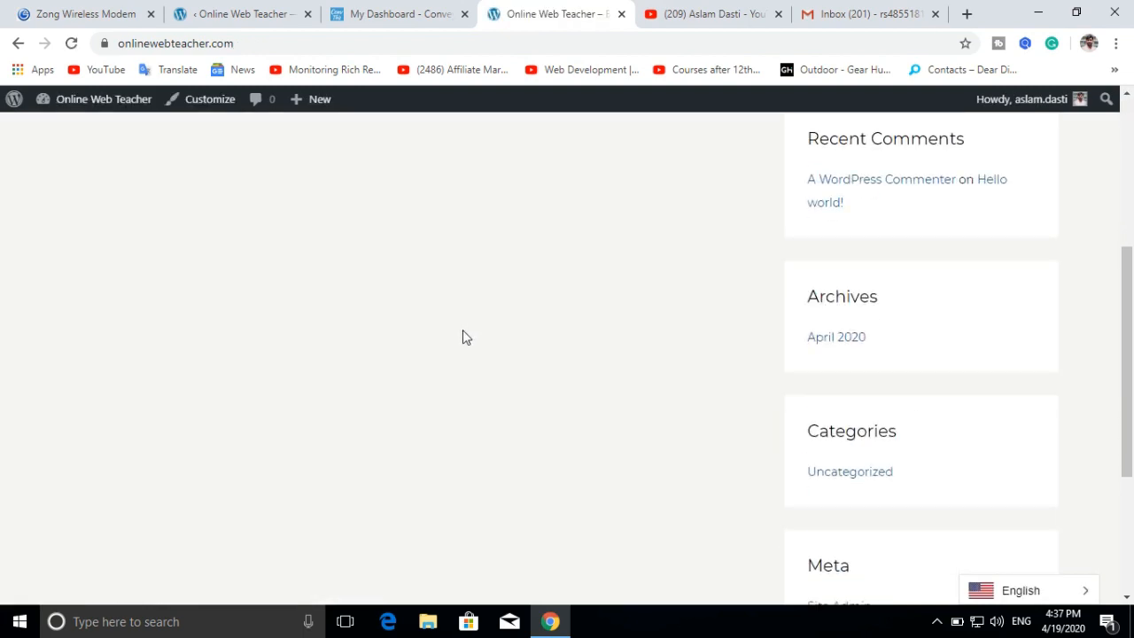
scroll(461, 332, "down", 3)
scroll(462, 332, "up", 7)
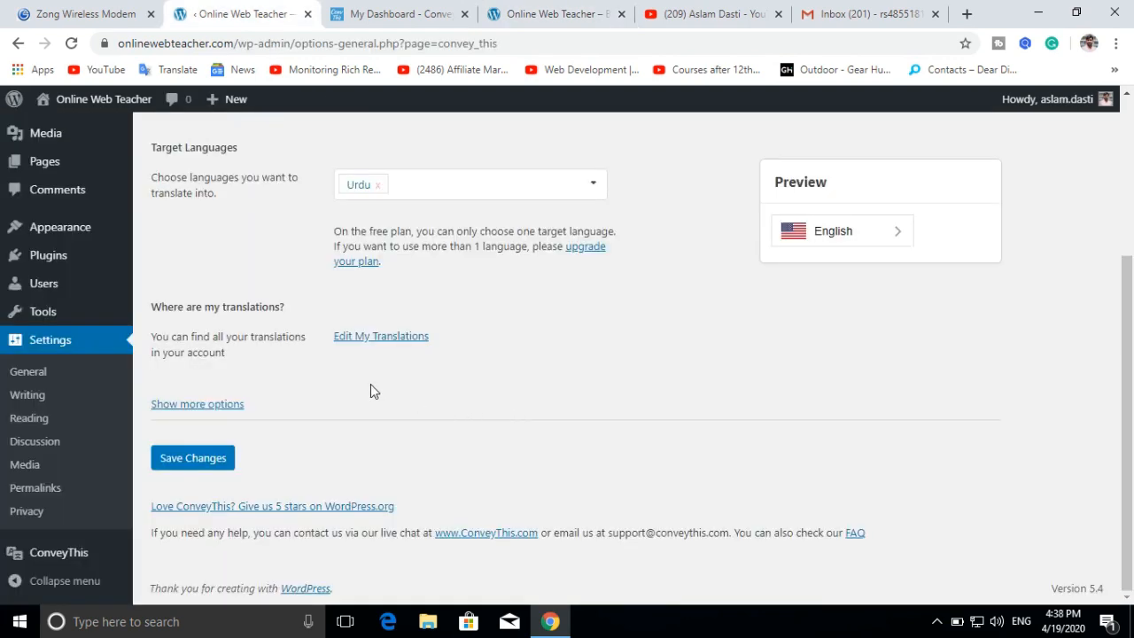
- Show more options in the ConveyThis settings and examine the redirection, logo, media, PDF and hreflang options
left_click(229, 406)
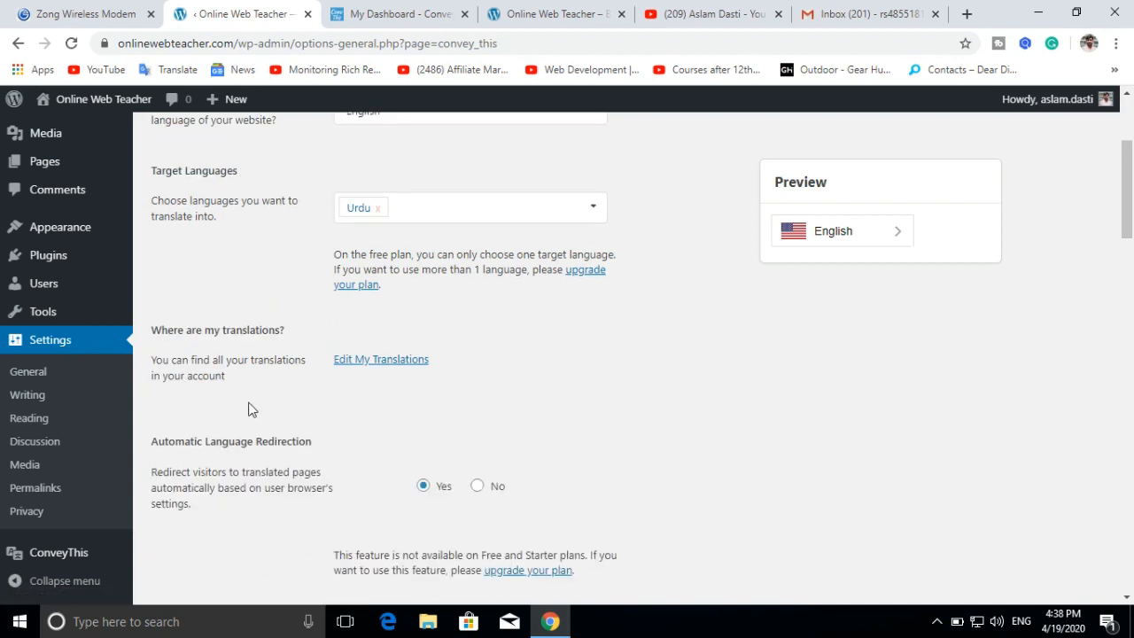
scroll(230, 402, "down", 3)
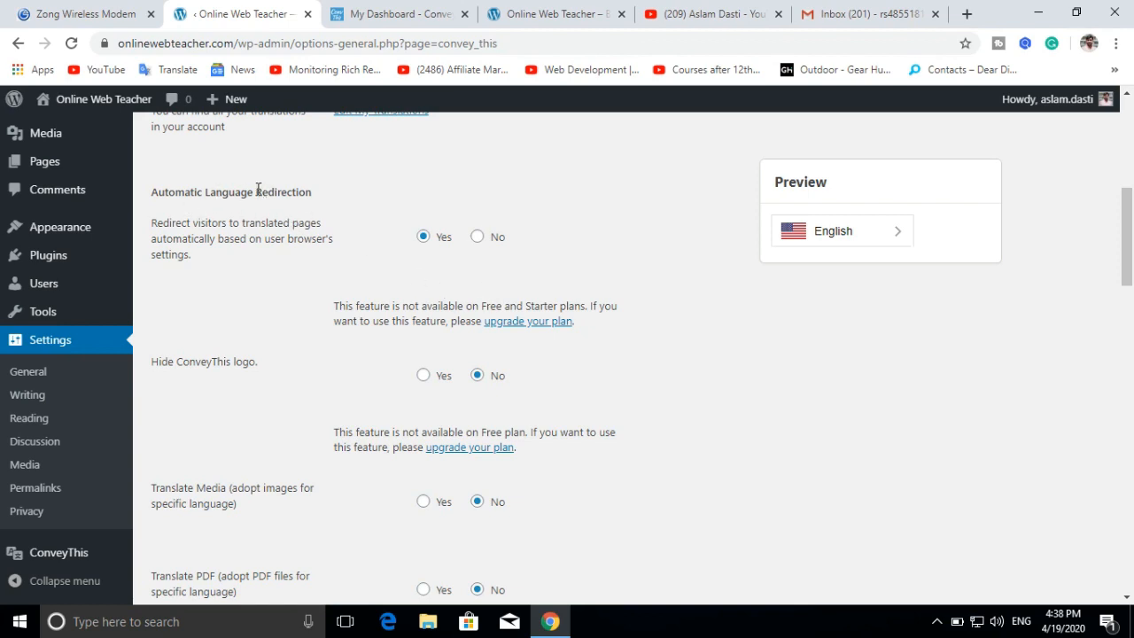
left_click_drag(257, 192, 309, 201)
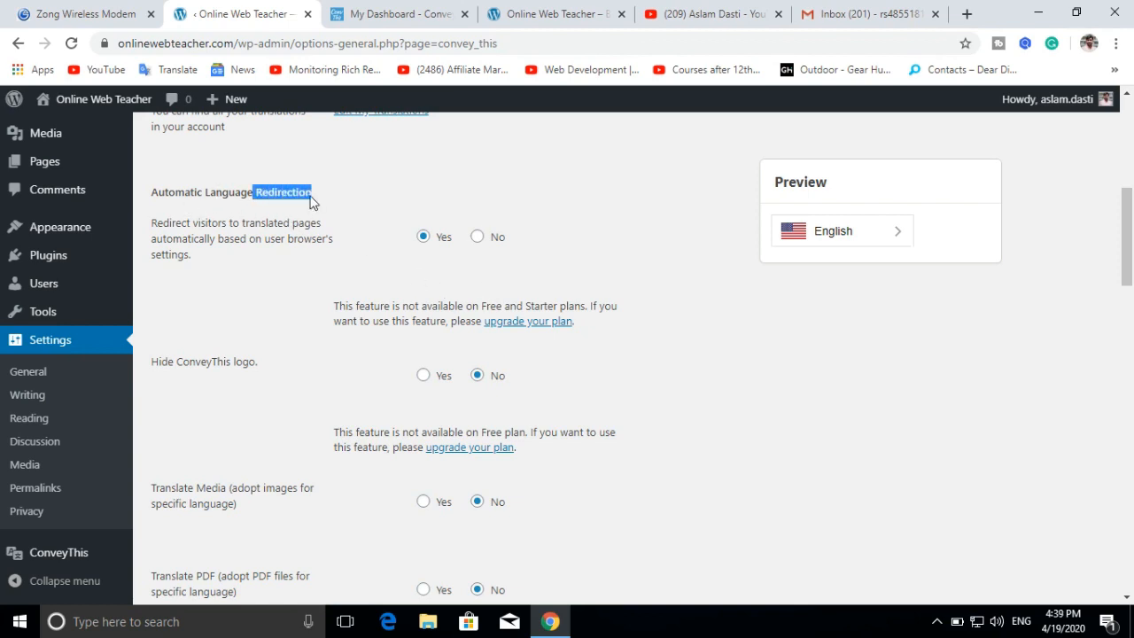
left_click(304, 196)
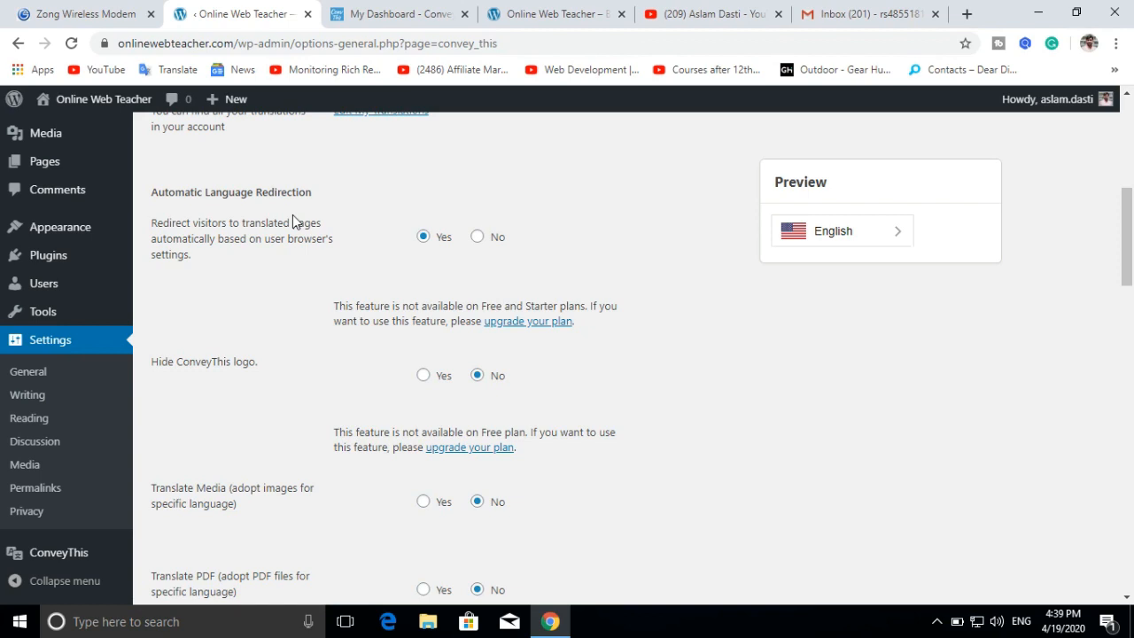
scroll(293, 221, "down", 2)
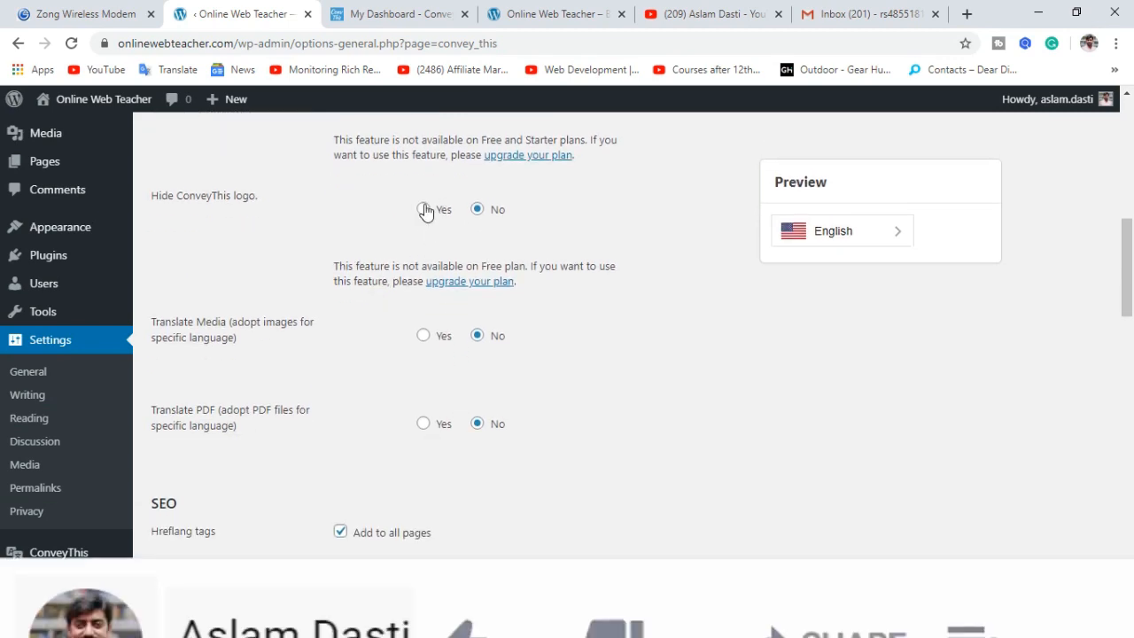
scroll(346, 239, "down", 1)
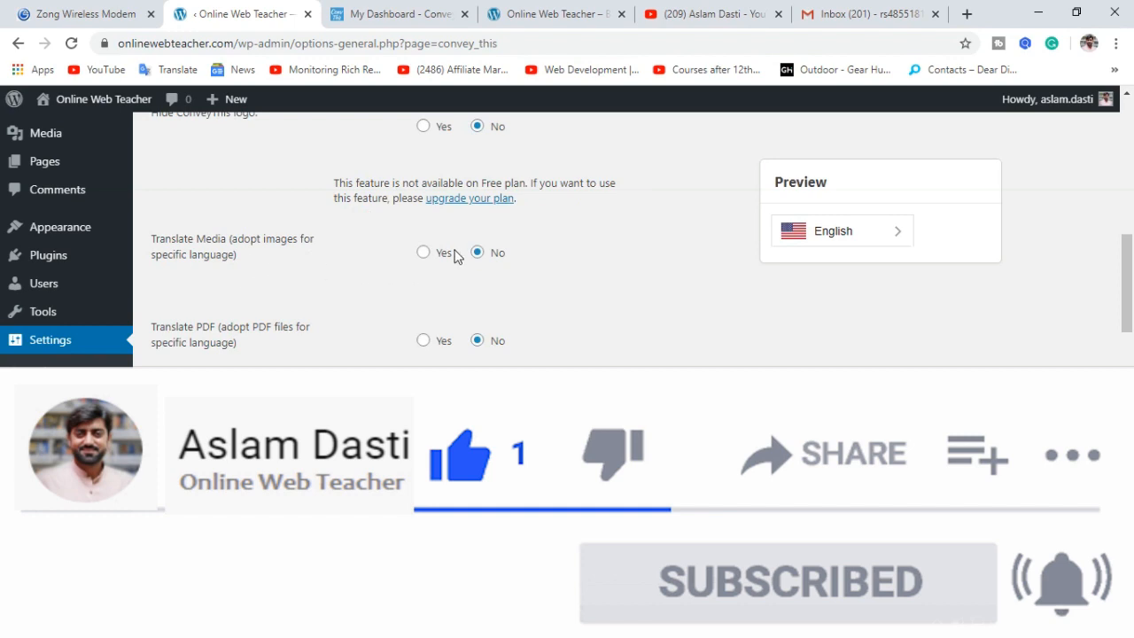
scroll(447, 264, "down", 1)
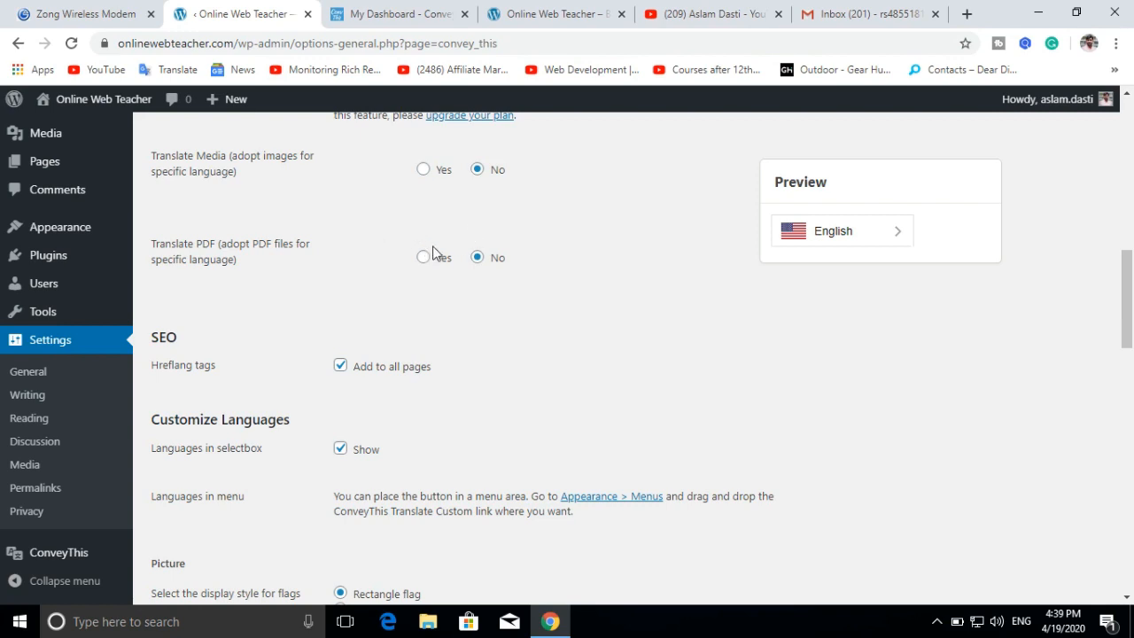
scroll(448, 243, "down", 2)
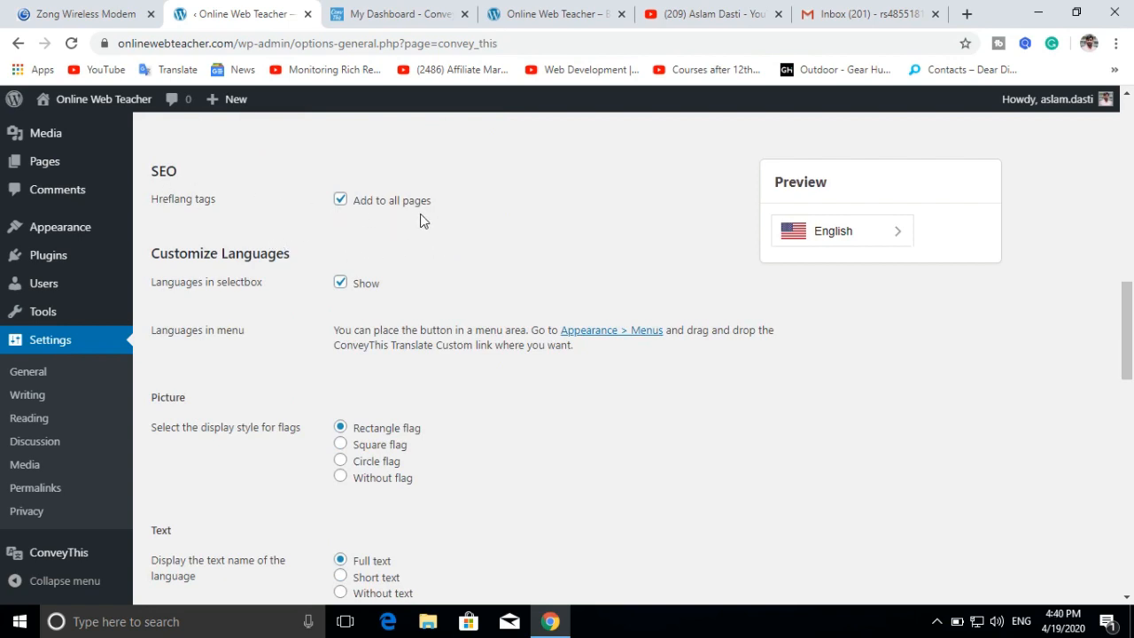
scroll(426, 229, "down", 1)
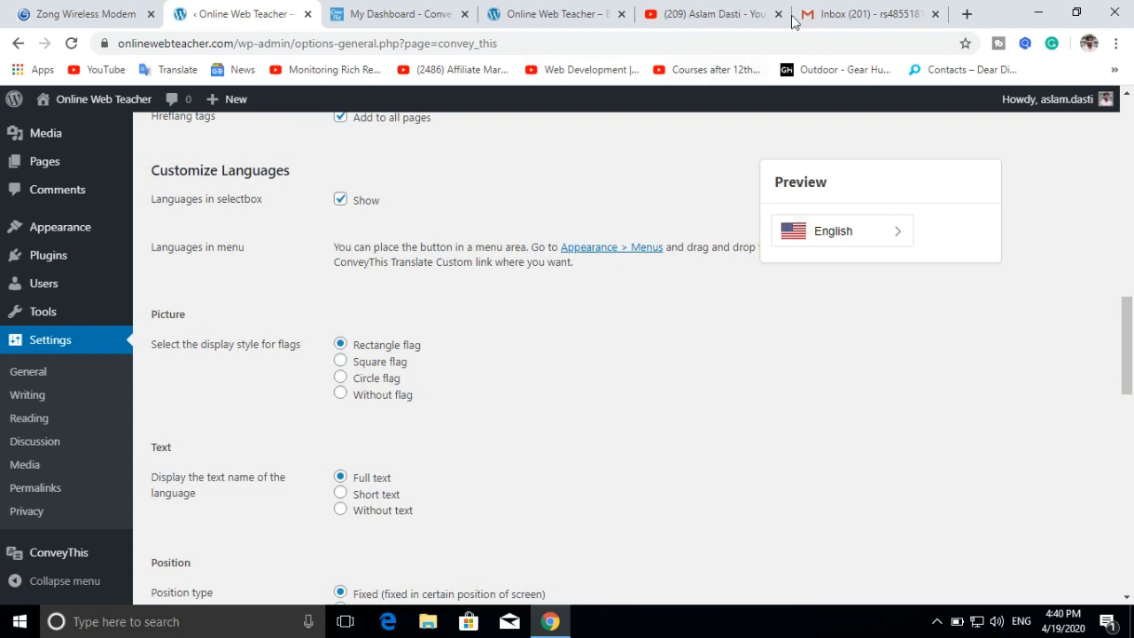
- Compare the language button on the site's front page with the Customize Languages and flag style settings
left_click(542, 13)
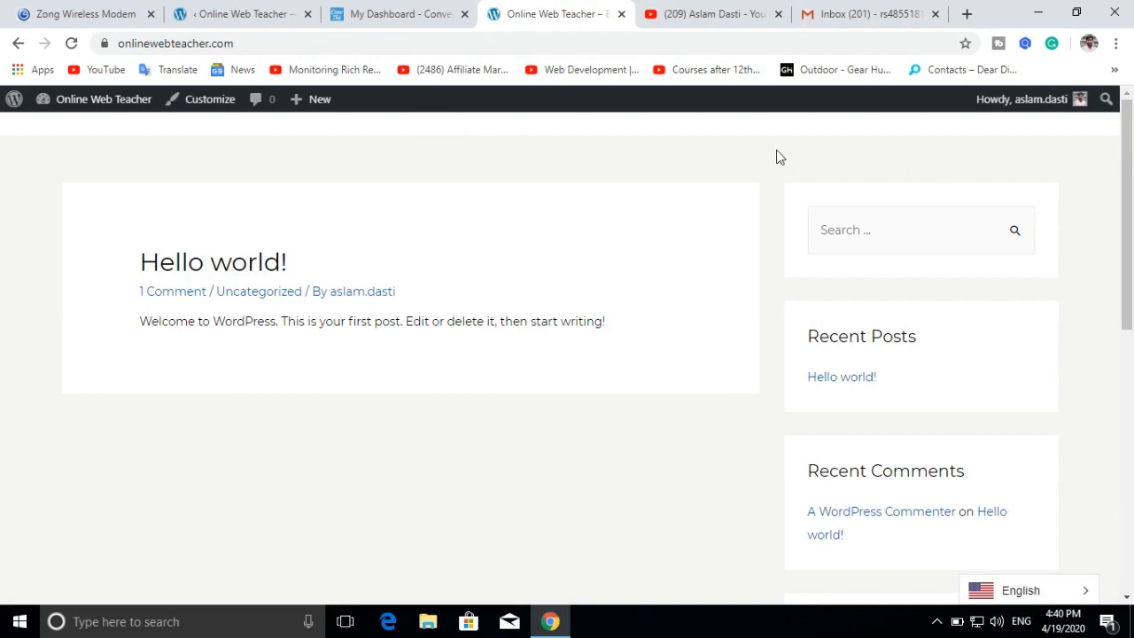
left_click(392, 12)
left_click(261, 13)
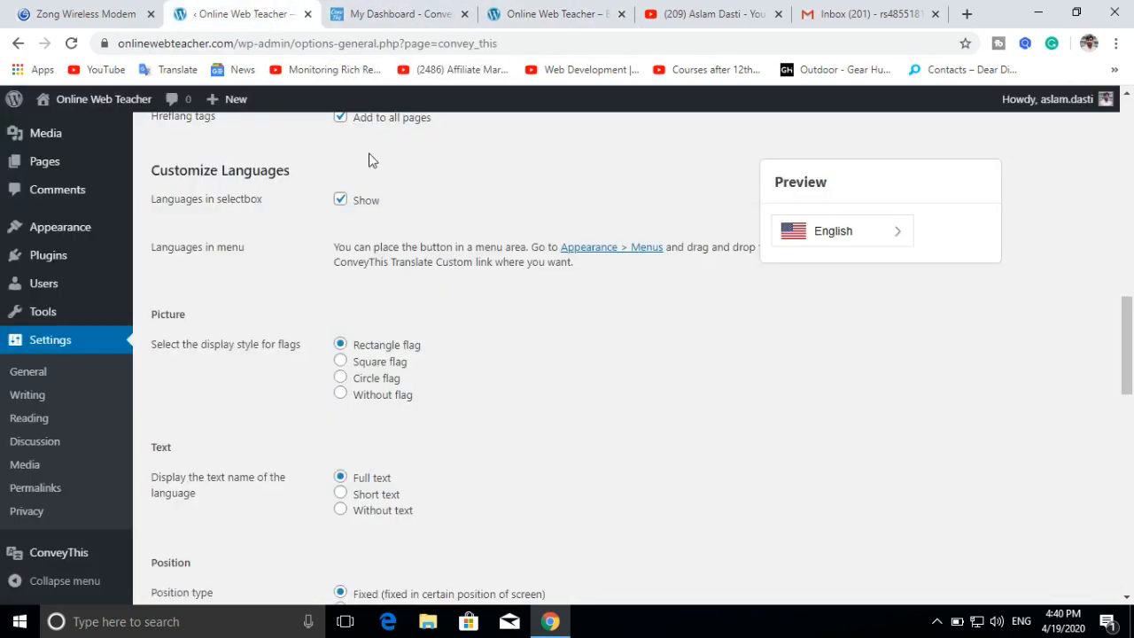
scroll(543, 396, "down", 2)
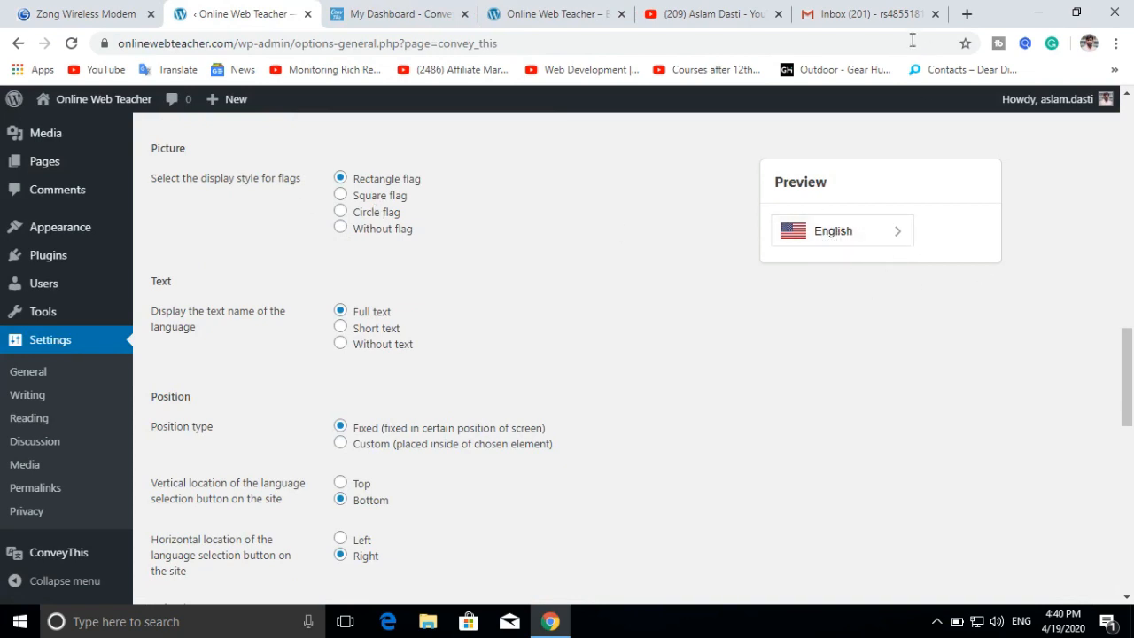
left_click(558, 13)
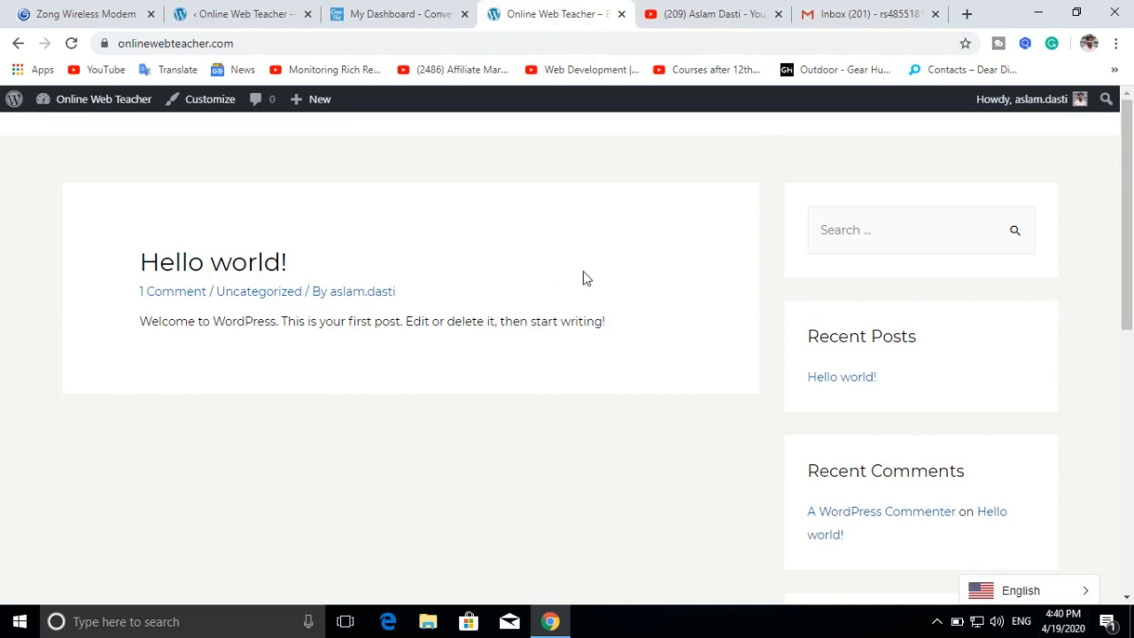
left_click(268, 14)
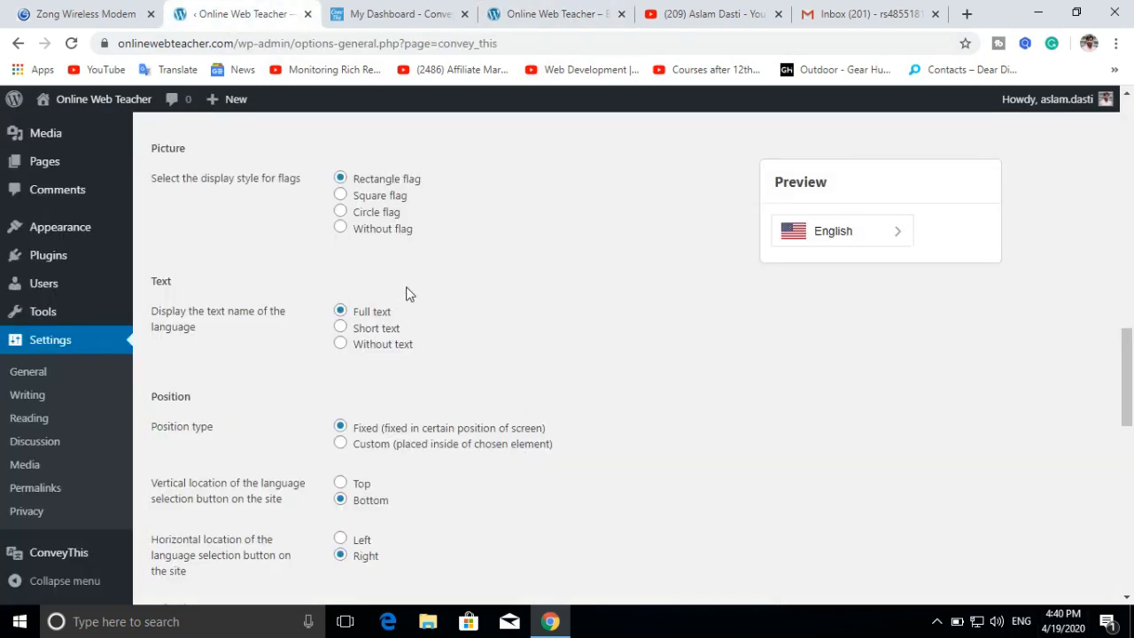
- Try the square, circle and without-flag styles for the language button, and return to the rectangle flag
left_click(340, 196)
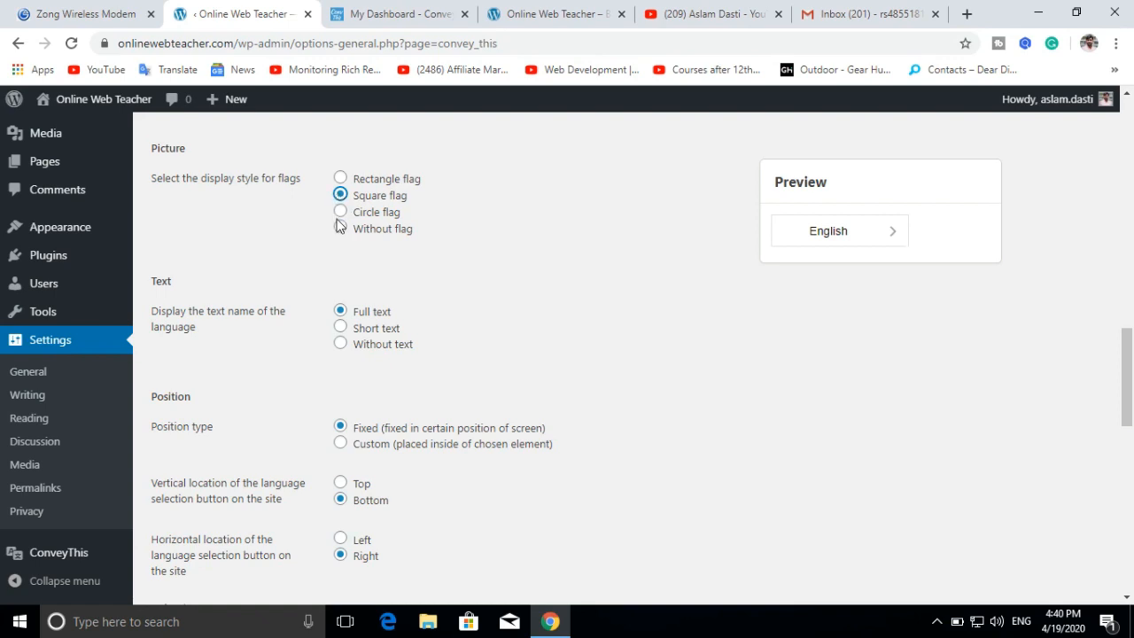
left_click(340, 213)
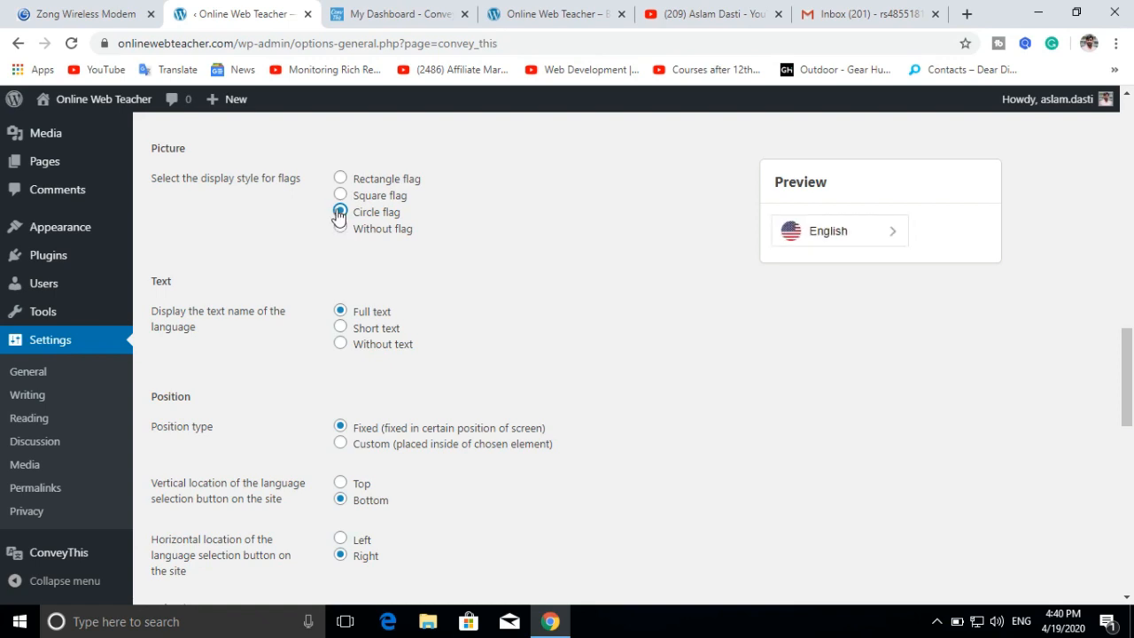
left_click(340, 196)
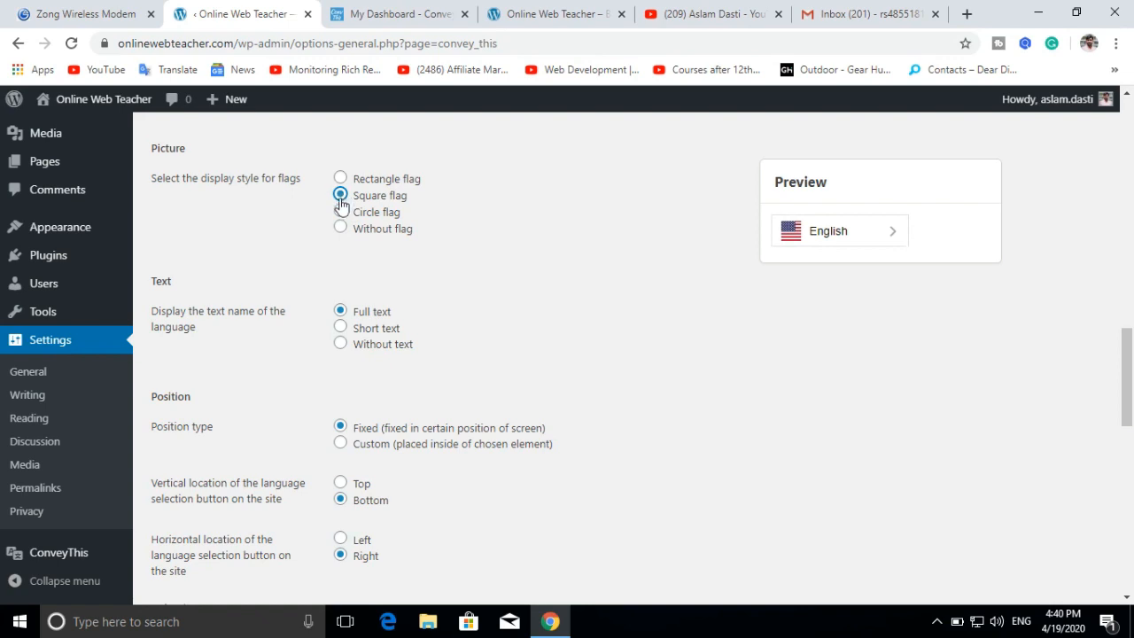
left_click(341, 213)
left_click(342, 229)
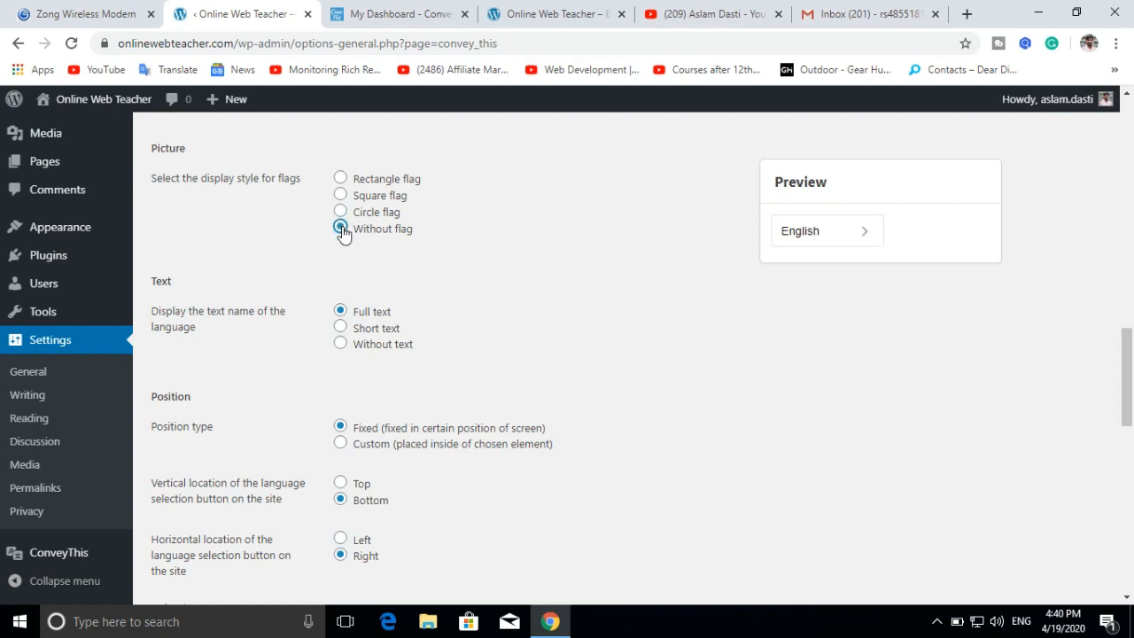
left_click(341, 178)
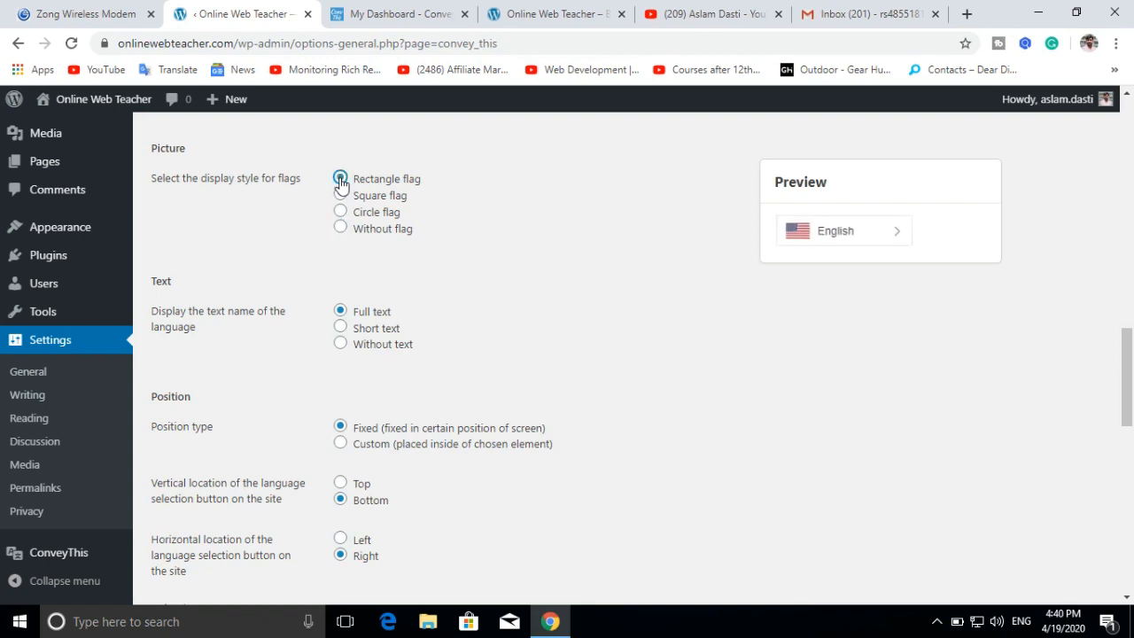
- Try the short-text and without-text displays for the language name, and return to full text
scroll(636, 284, "down", 1)
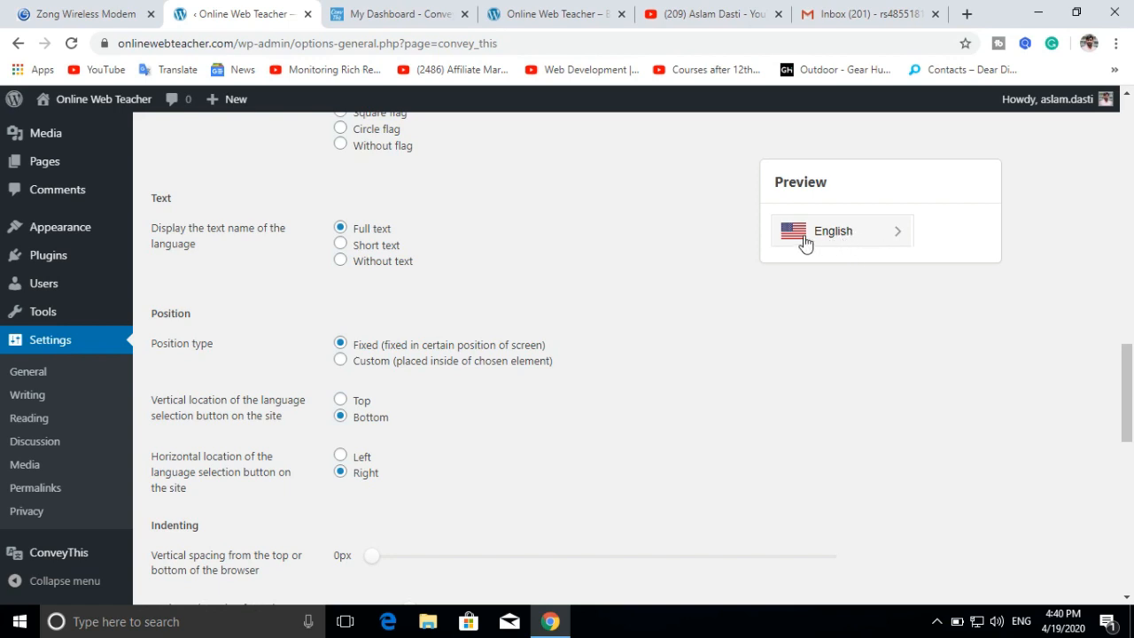
left_click(340, 244)
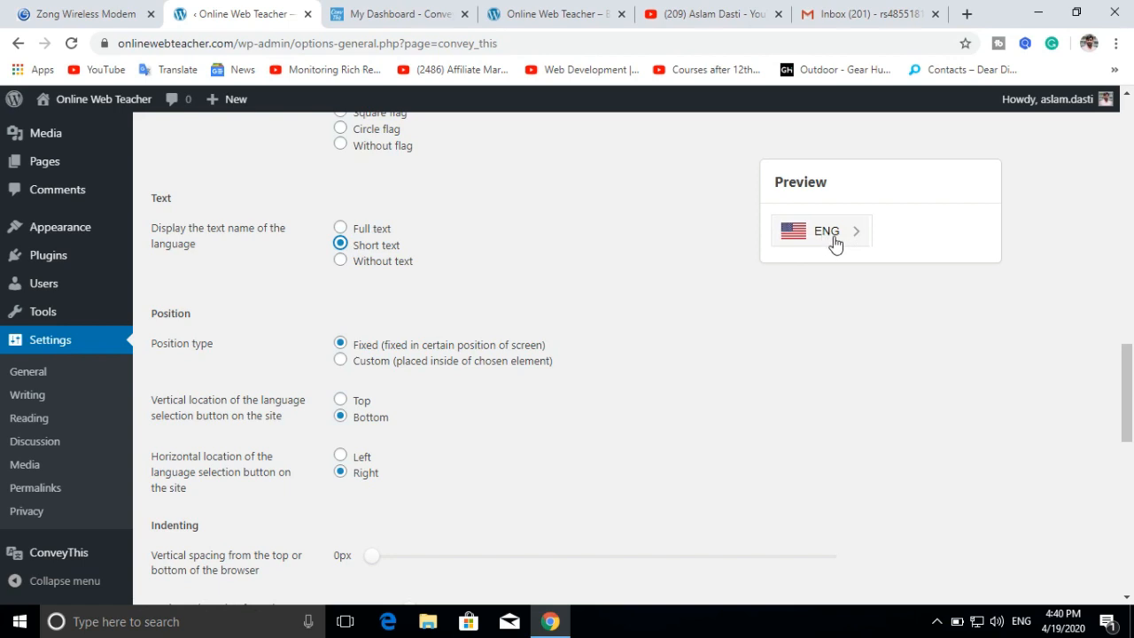
left_click(341, 261)
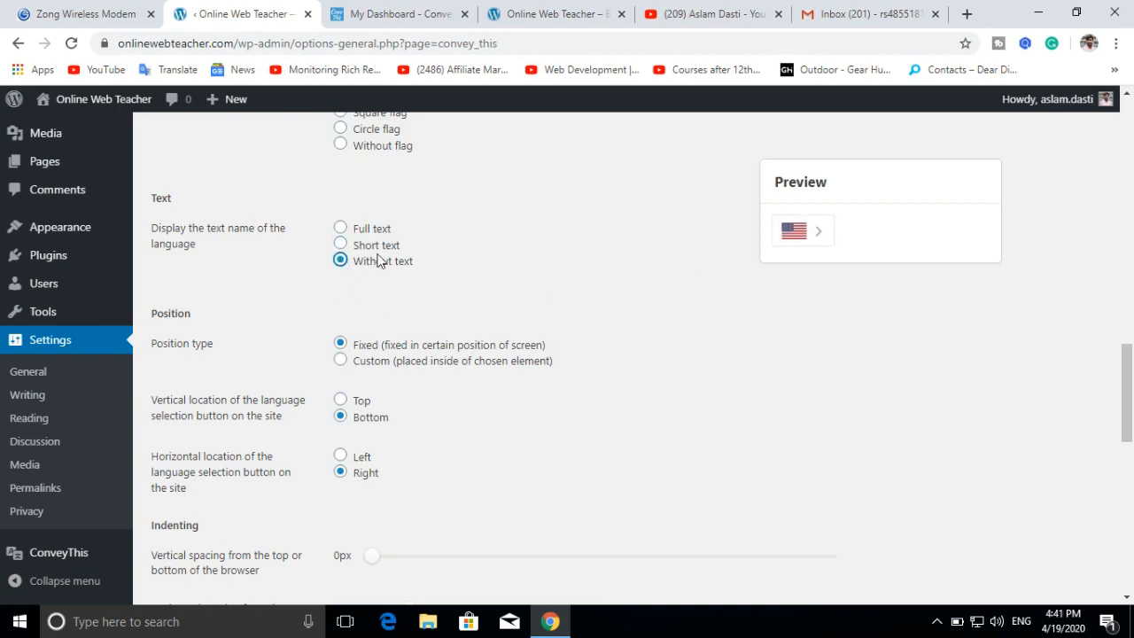
left_click(341, 228)
- Set the language button's vertical location to Top and compare it with the button on the site's front page
scroll(700, 357, "down", 1)
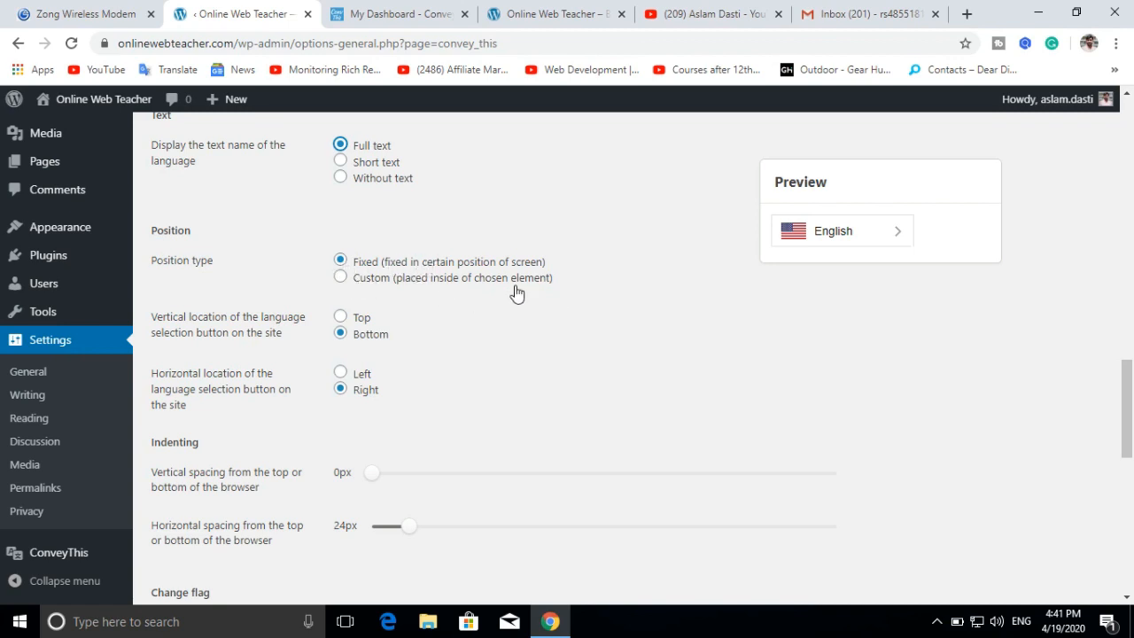
scroll(555, 302, "down", 2)
scroll(432, 282, "up", 1)
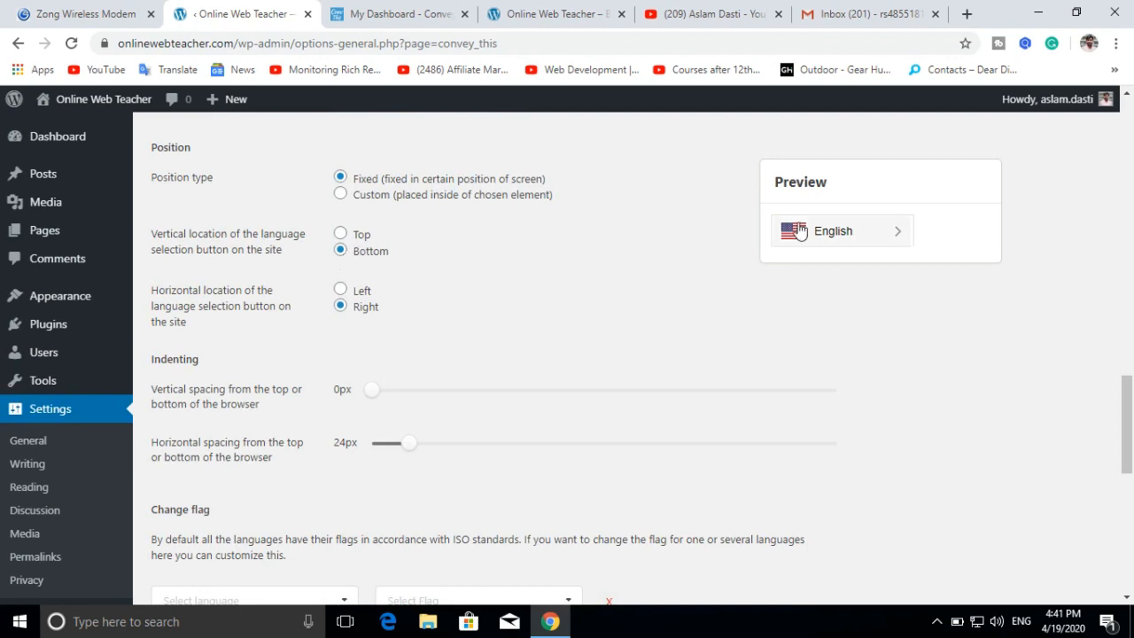
left_click(340, 235)
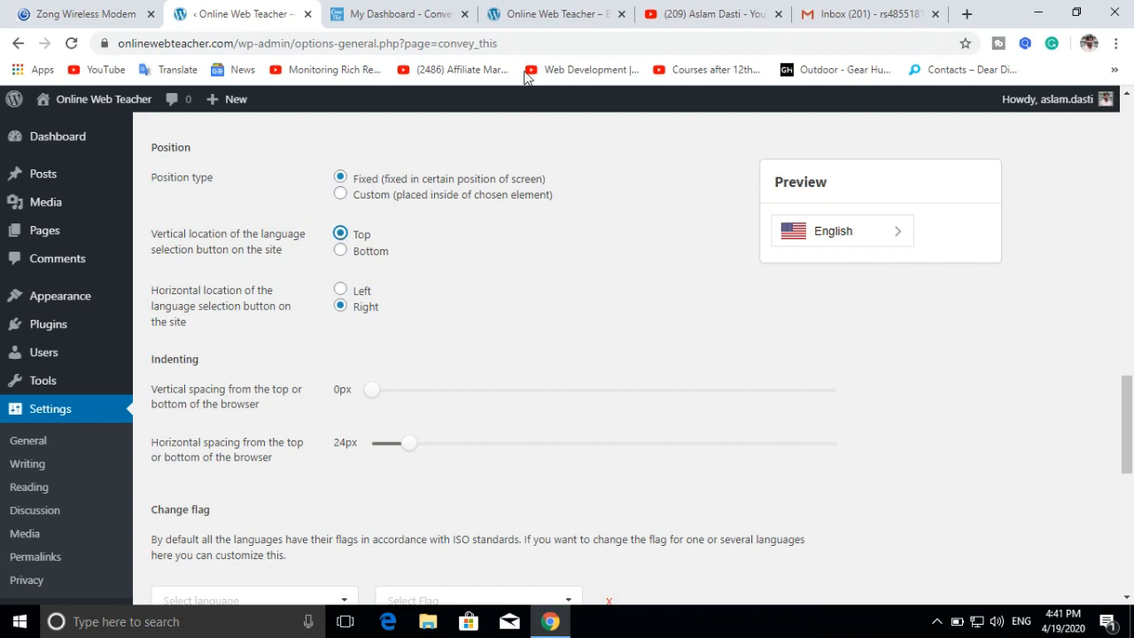
left_click(580, 14)
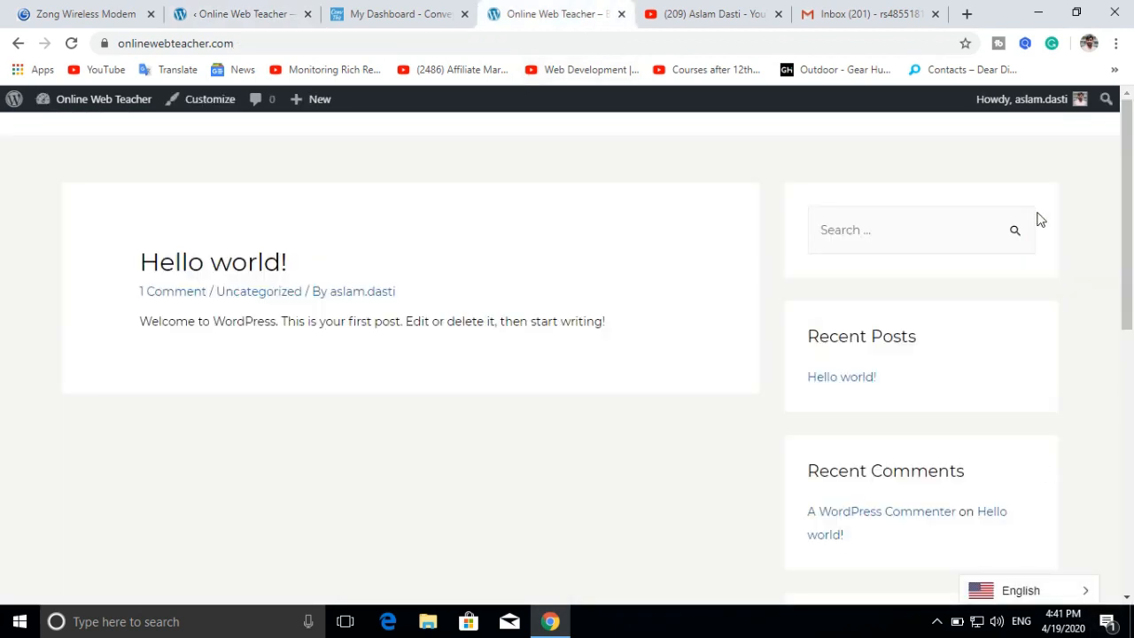
left_click(255, 15)
- Assign the Afghanistan flag to English in the first Change flag row
scroll(409, 326, "down", 1)
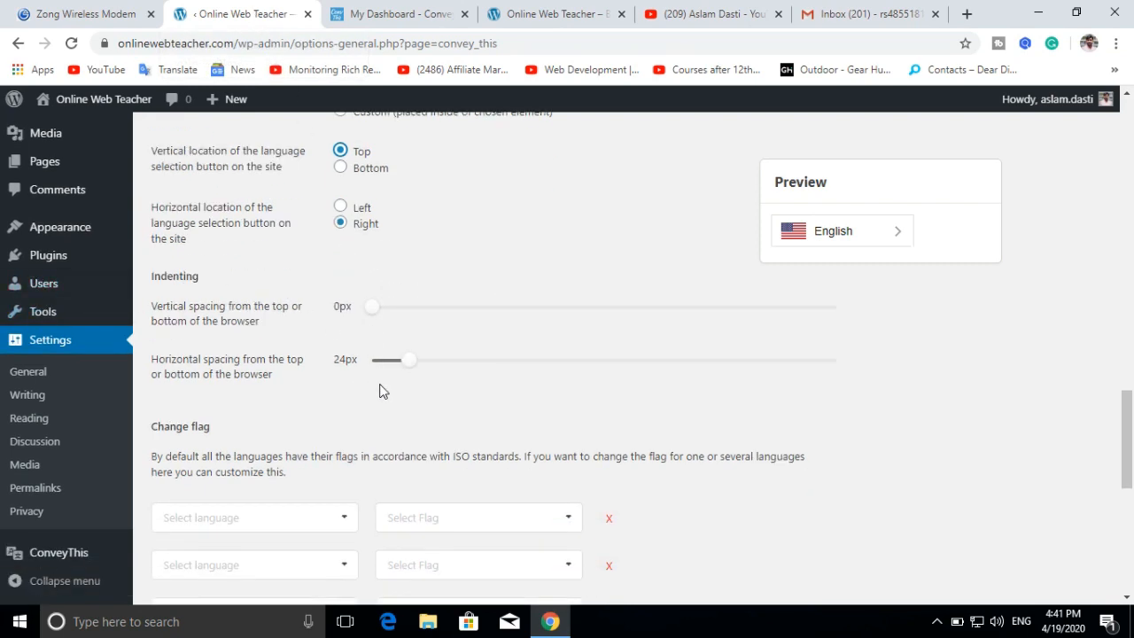
scroll(380, 390, "down", 2)
scroll(399, 292, "down", 2)
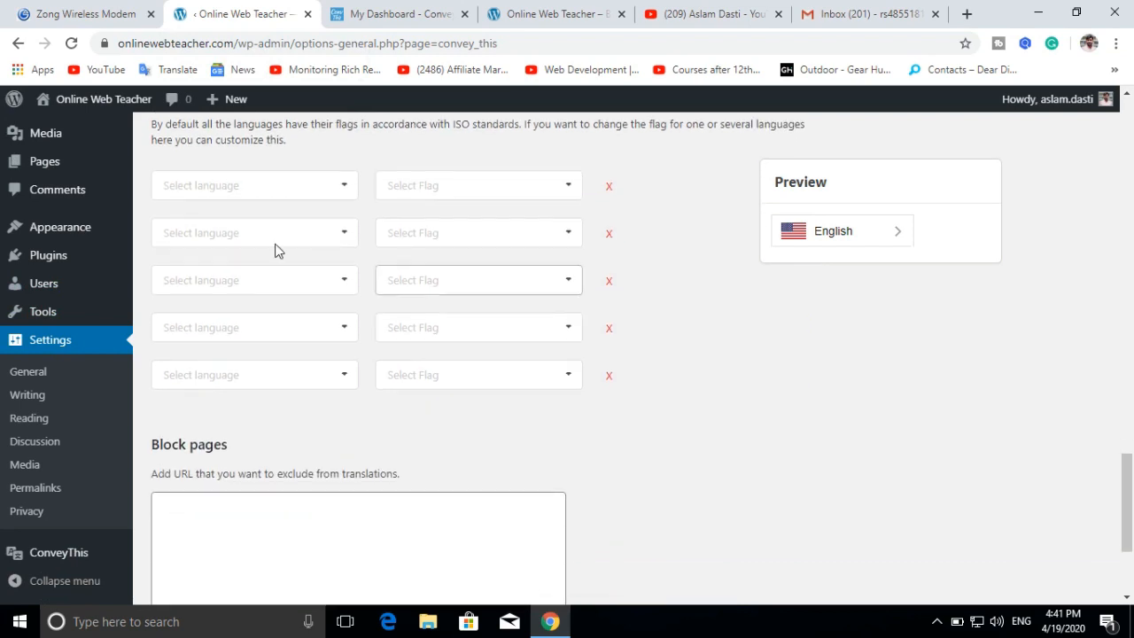
scroll(246, 177, "up", 2)
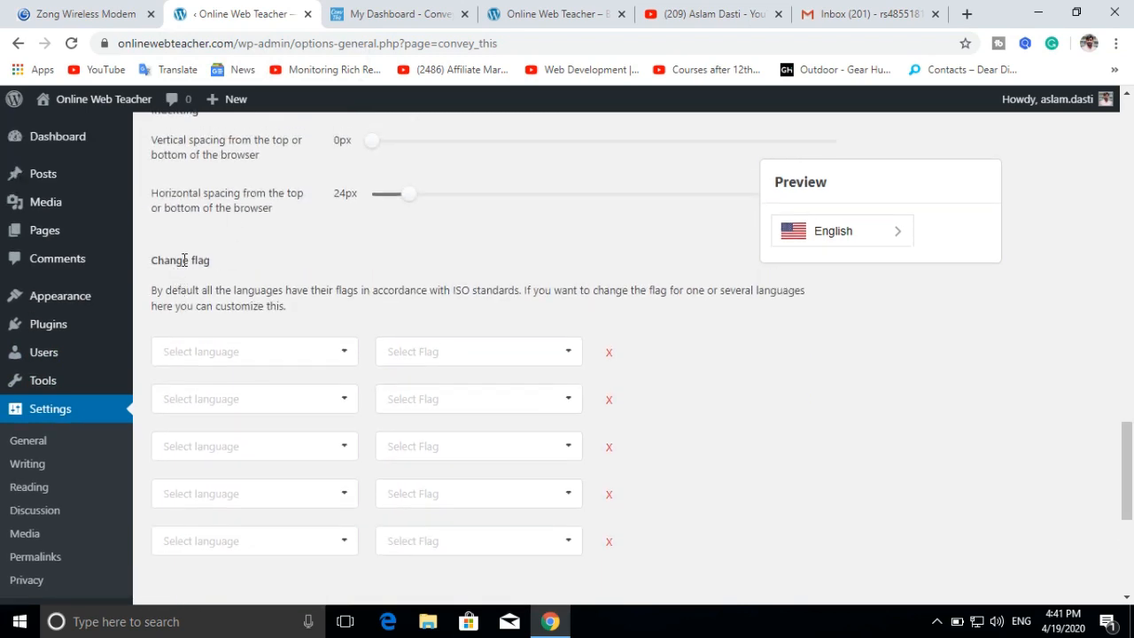
left_click(277, 351)
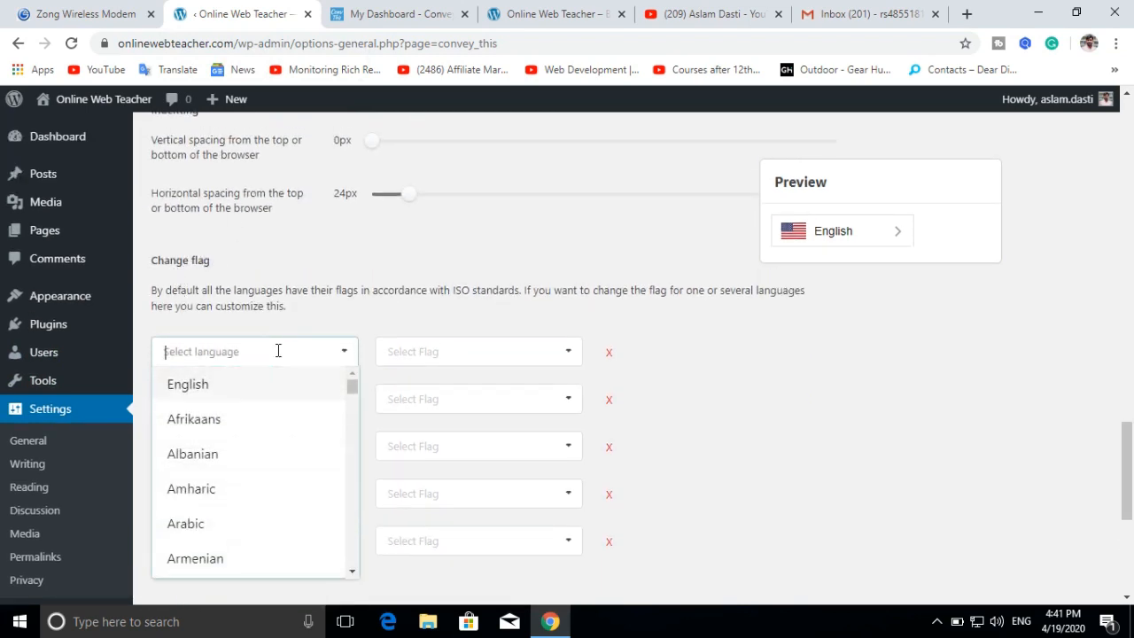
left_click(479, 353)
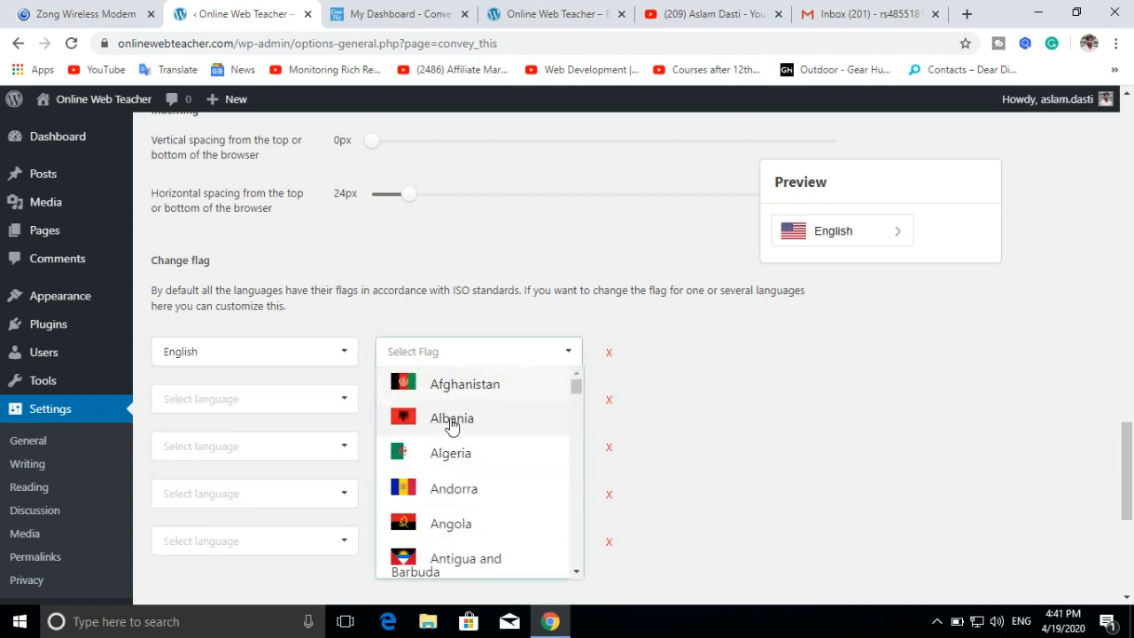
left_click(697, 348)
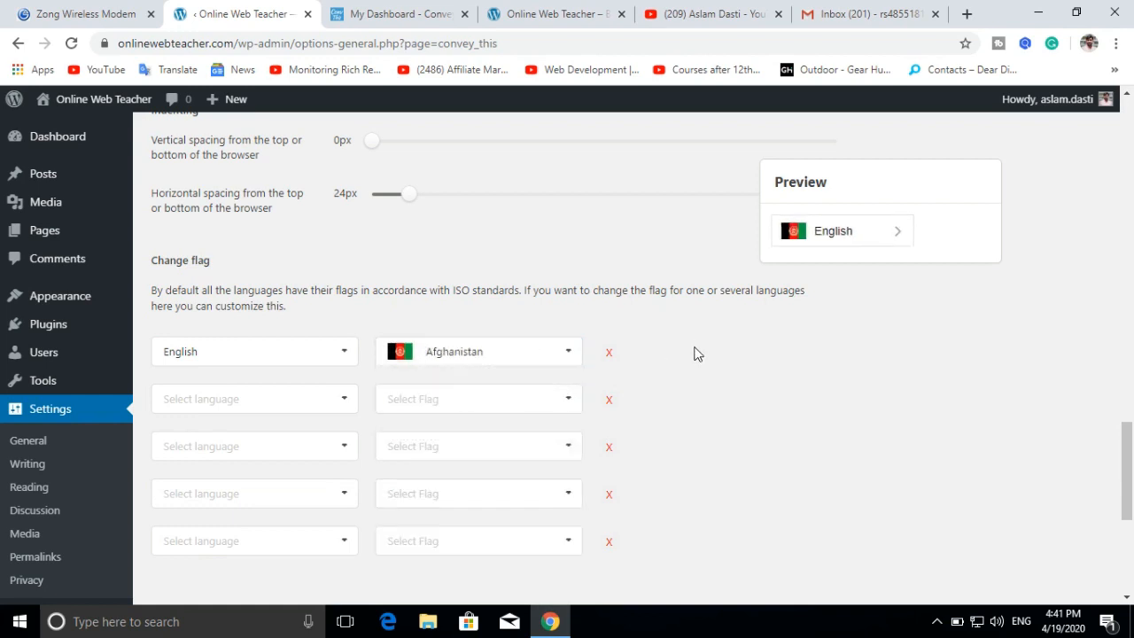
- Open the ConveyThis account's translations for onlinewebteacher.com and launch the Visual Editor for its Urdu home page
scroll(696, 355, "down", 4)
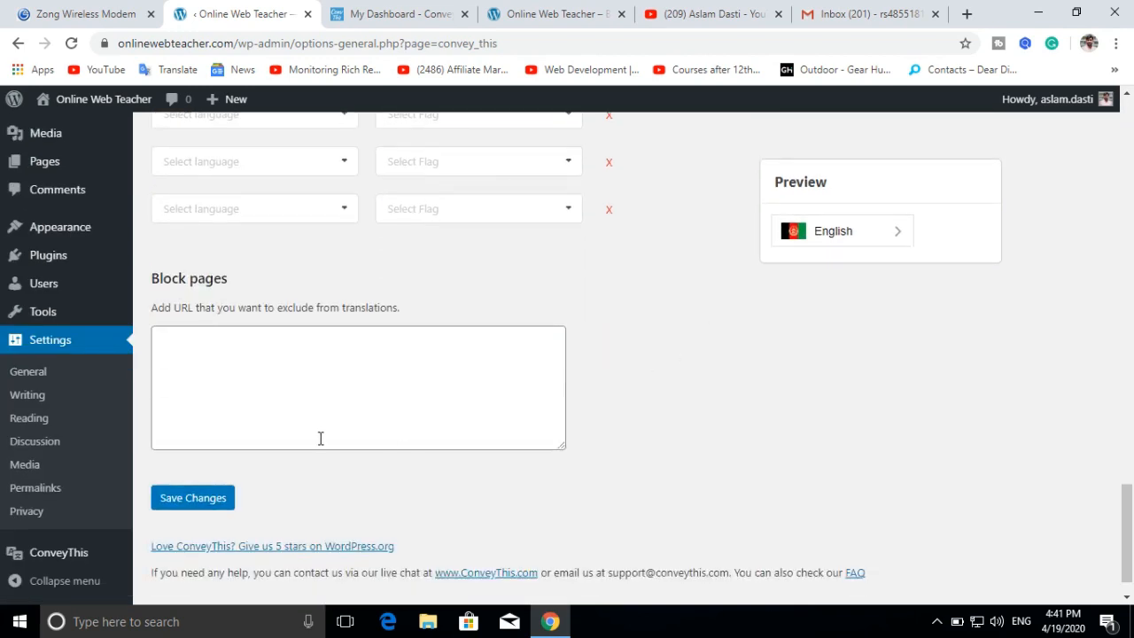
scroll(320, 439, "down", 1)
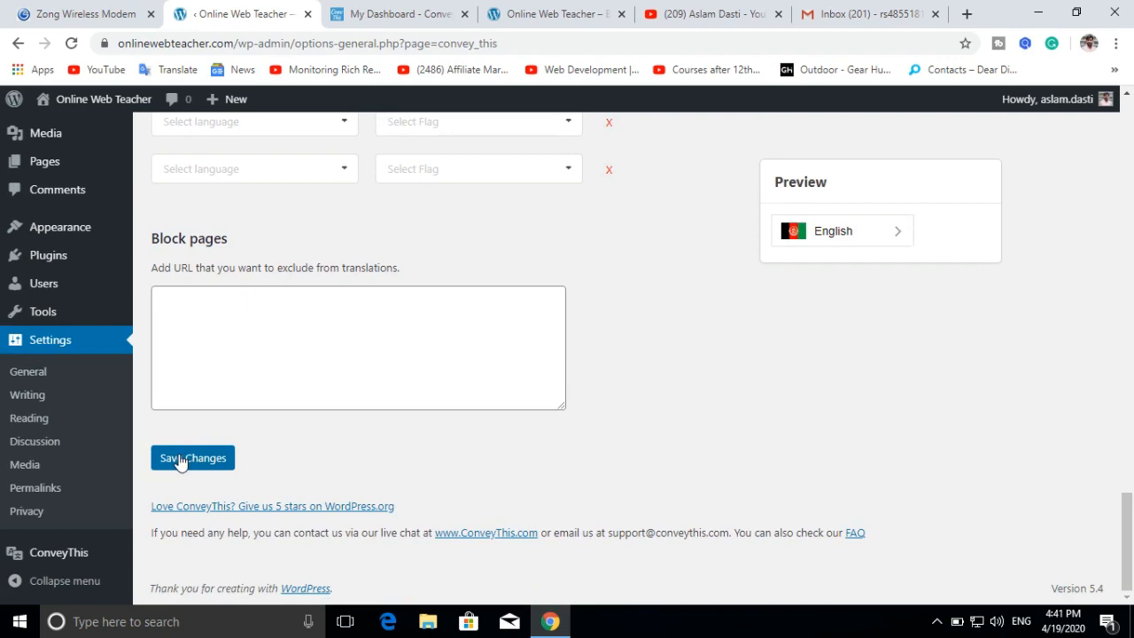
scroll(180, 459, "up", 10)
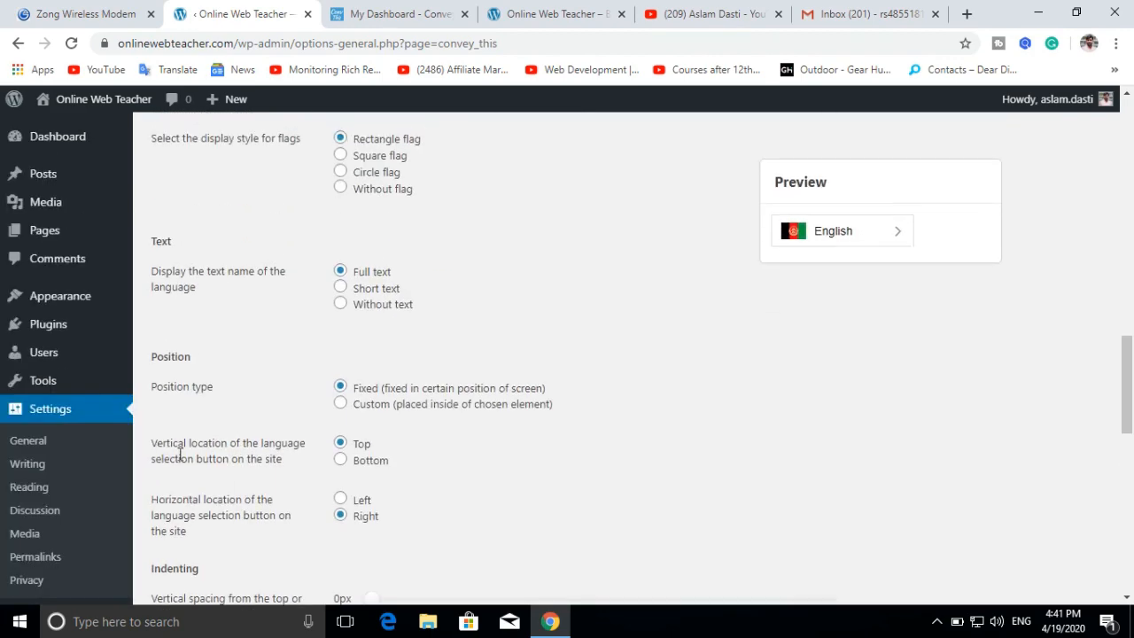
scroll(179, 456, "up", 10)
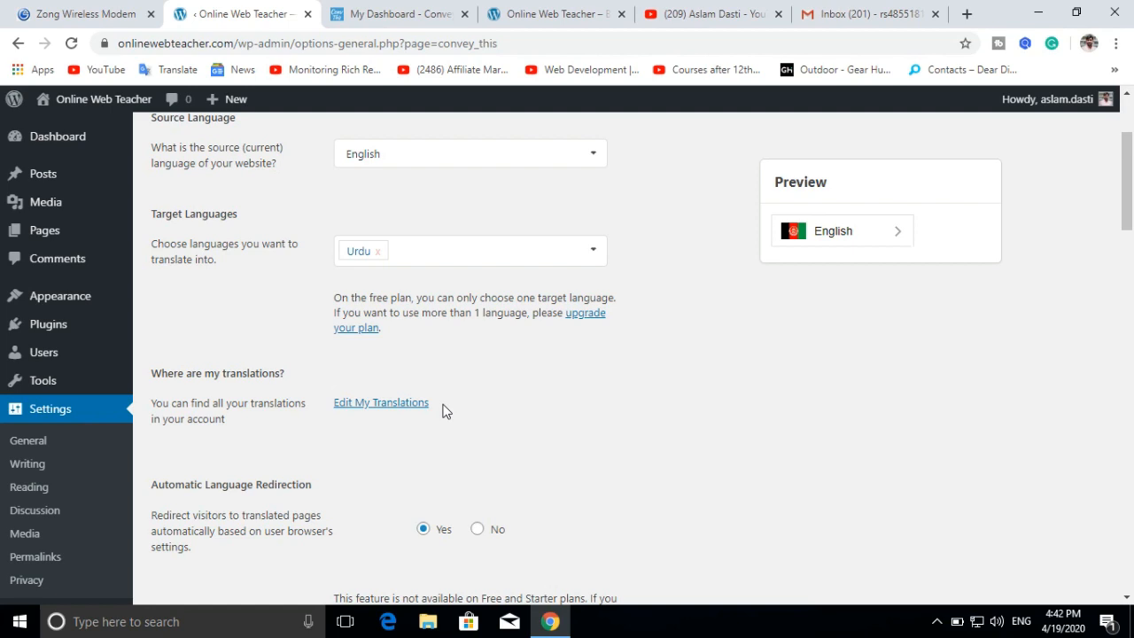
left_click(396, 407)
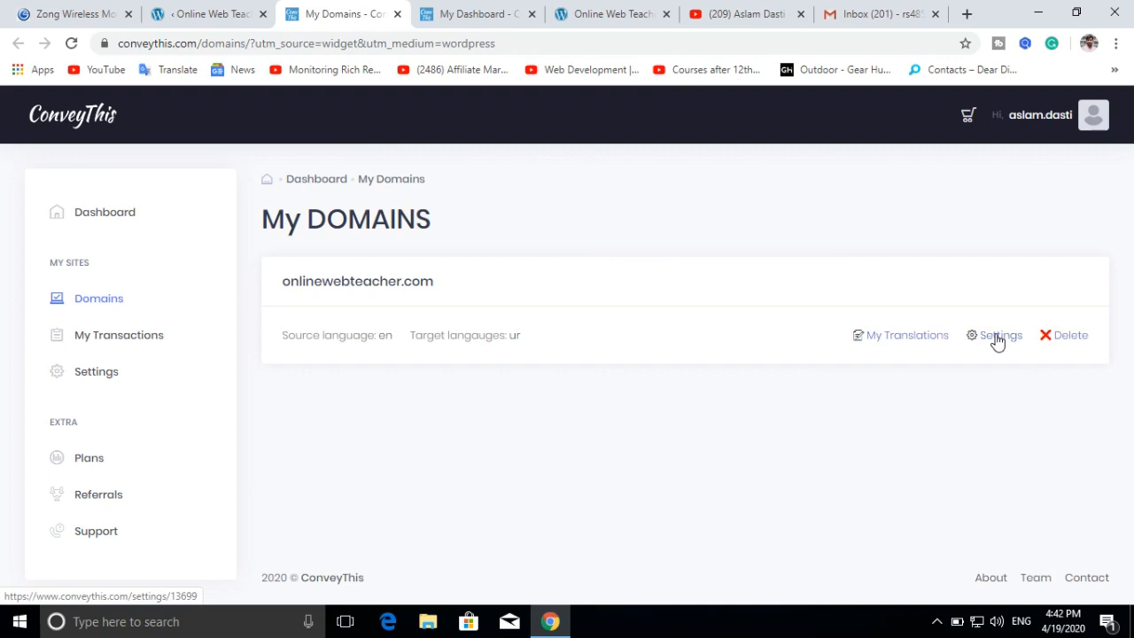
left_click(915, 337)
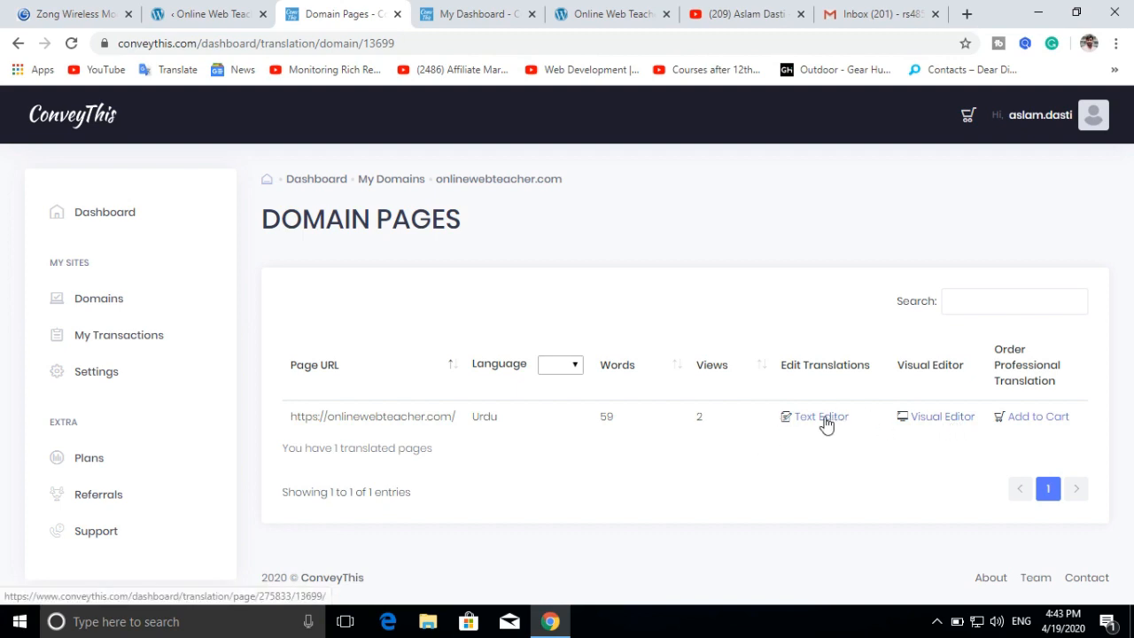
left_click(922, 425)
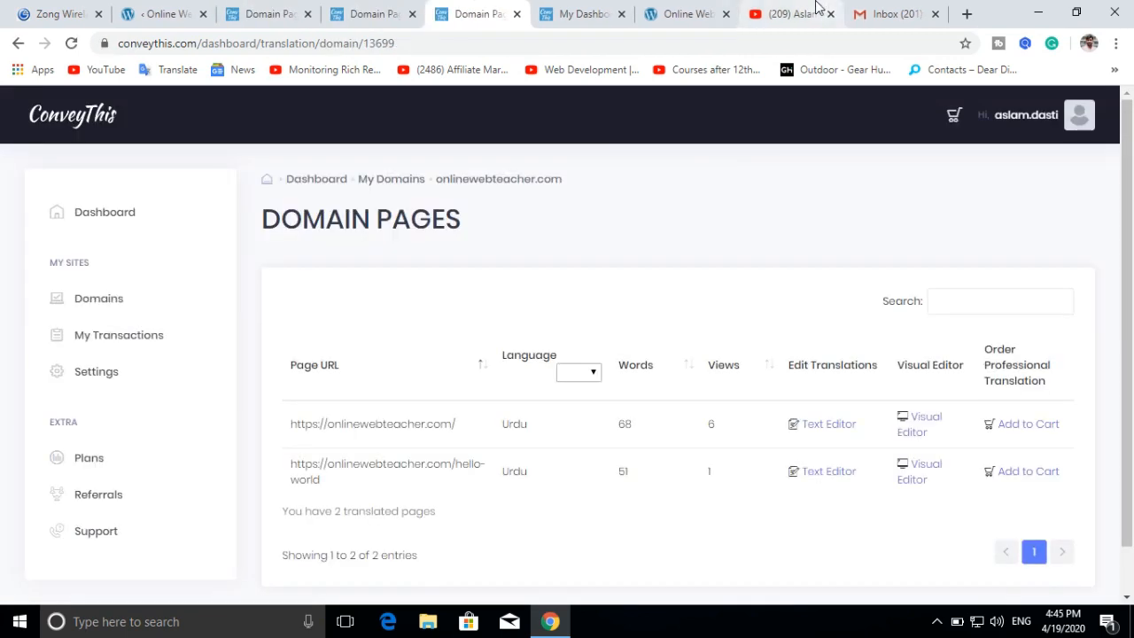
- Switch to the tutorial author's YouTube channel, subscribe to it and set its notifications to All
left_click(802, 13)
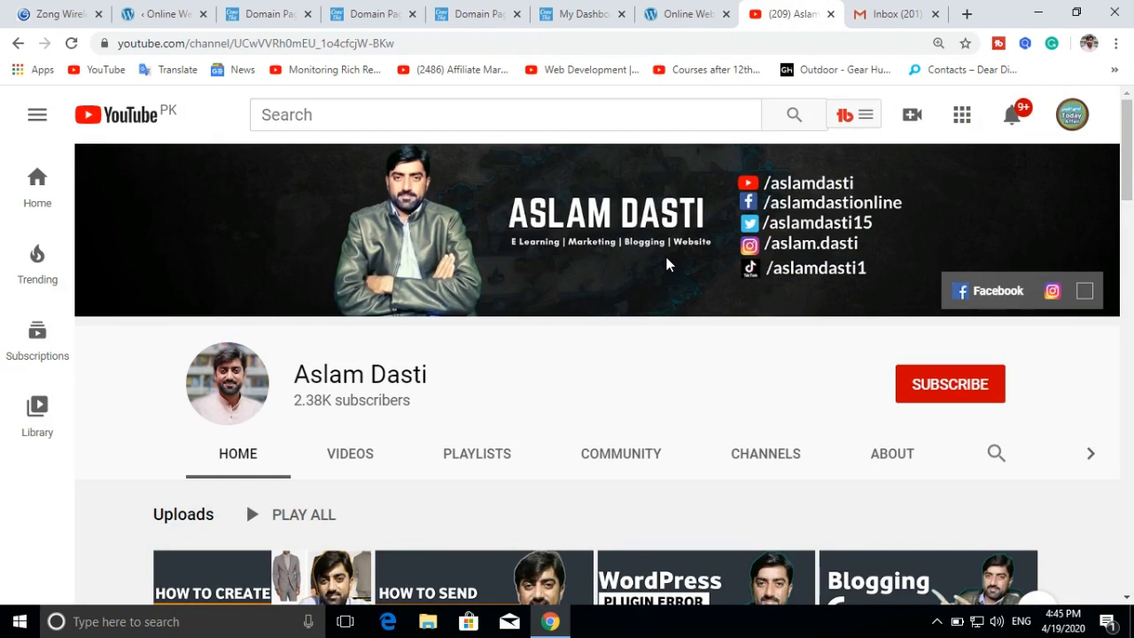
left_click(952, 394)
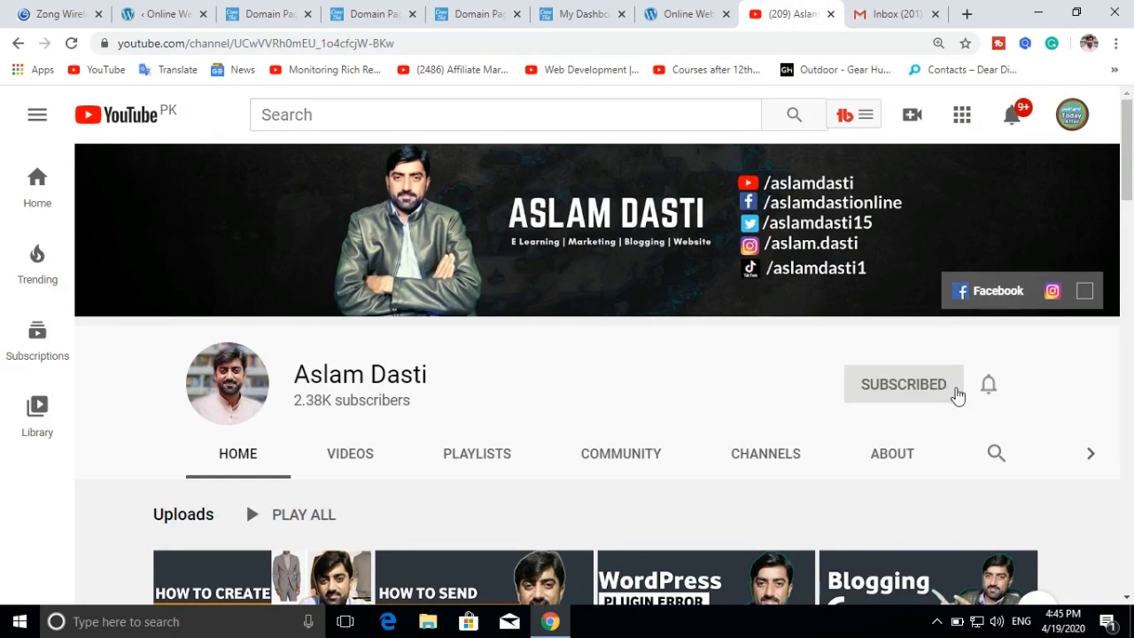
left_click(989, 386)
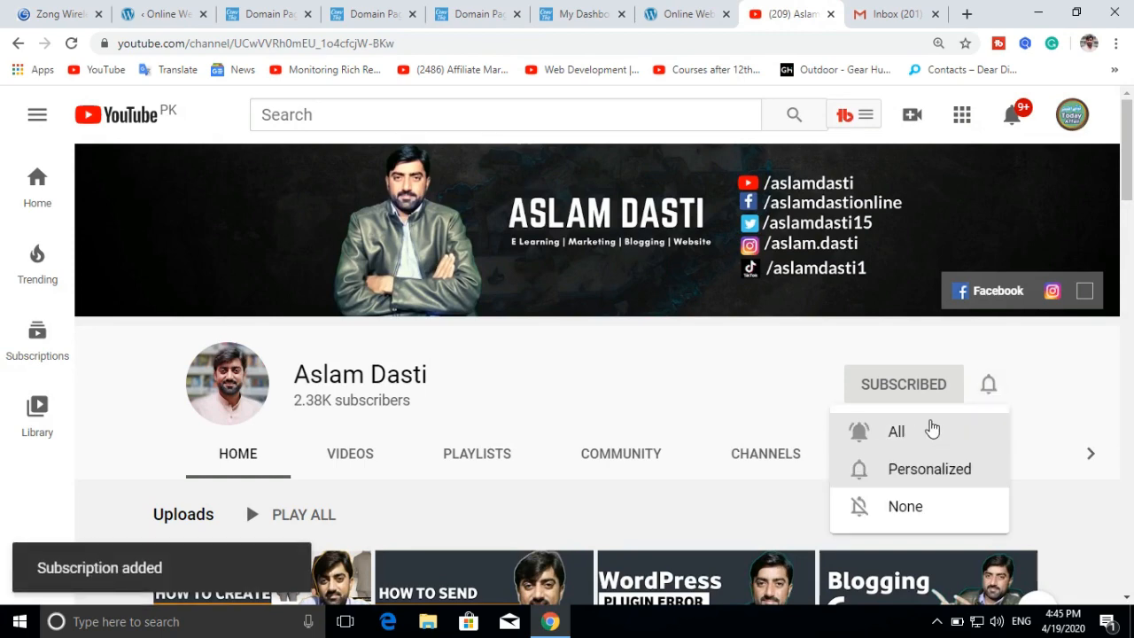
left_click(898, 433)
scroll(711, 354, "down", 3)
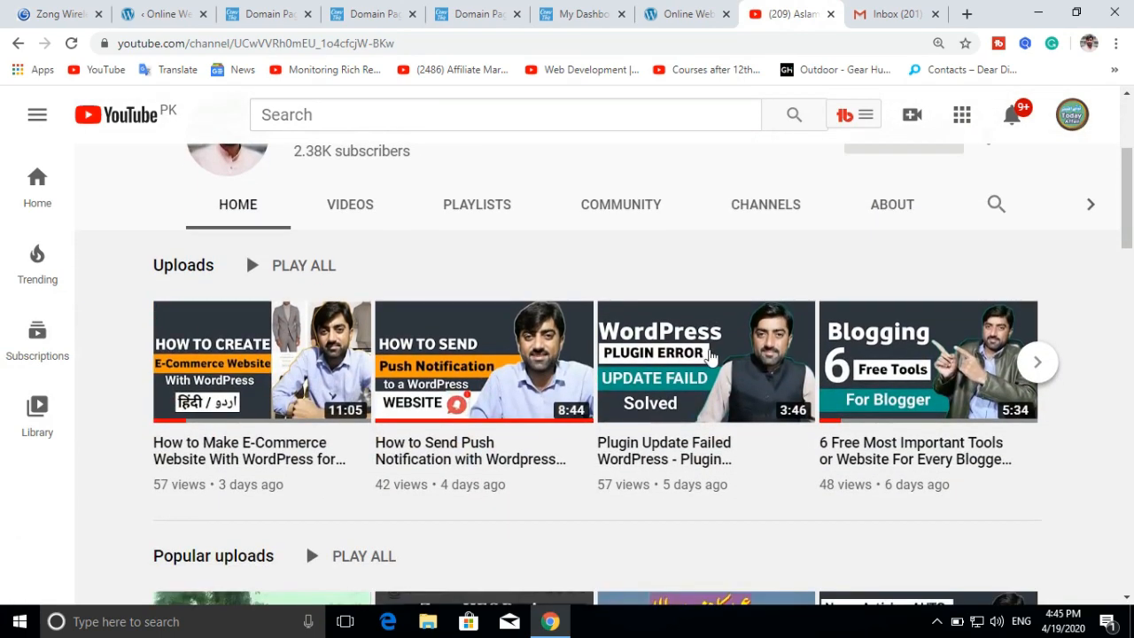
scroll(710, 355, "down", 6)
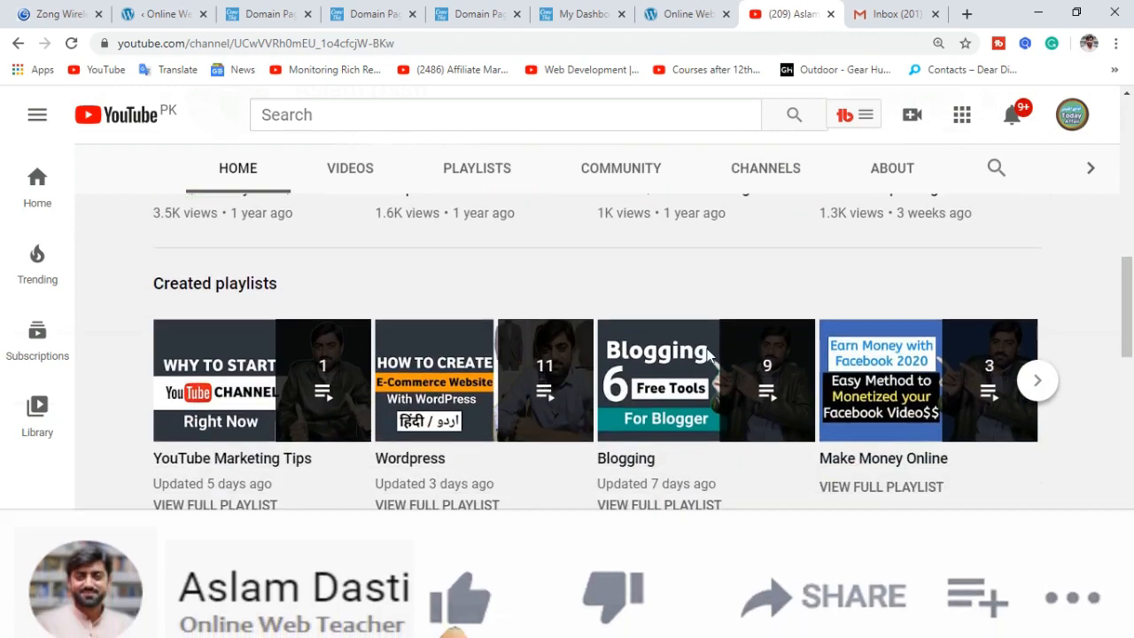
scroll(709, 354, "down", 3)
scroll(708, 356, "up", 4)
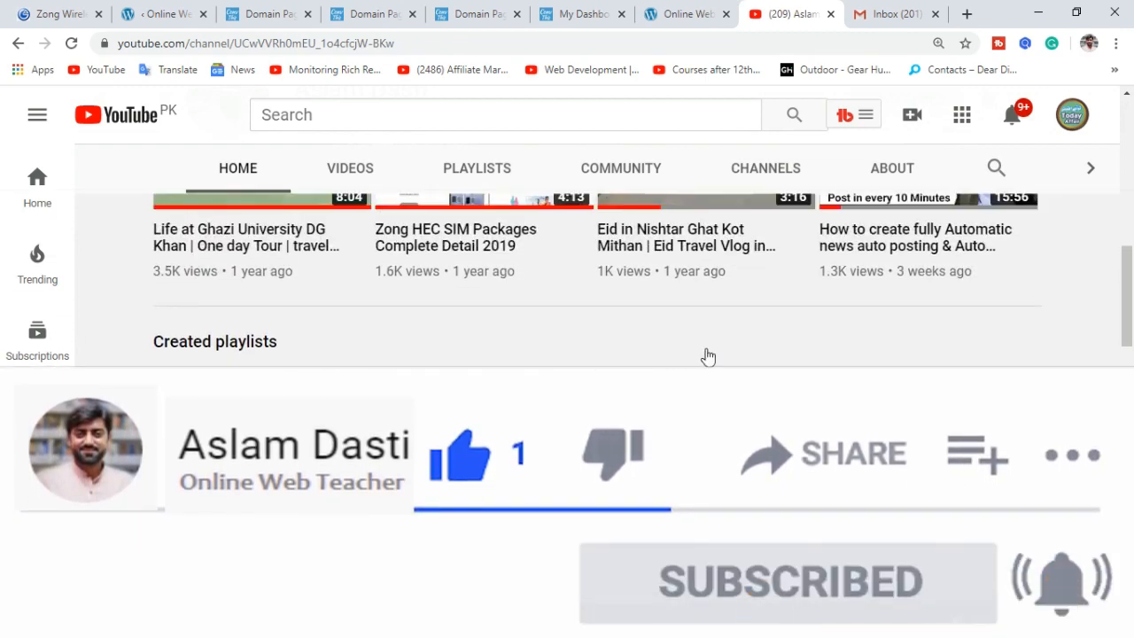
scroll(705, 354, "up", 8)
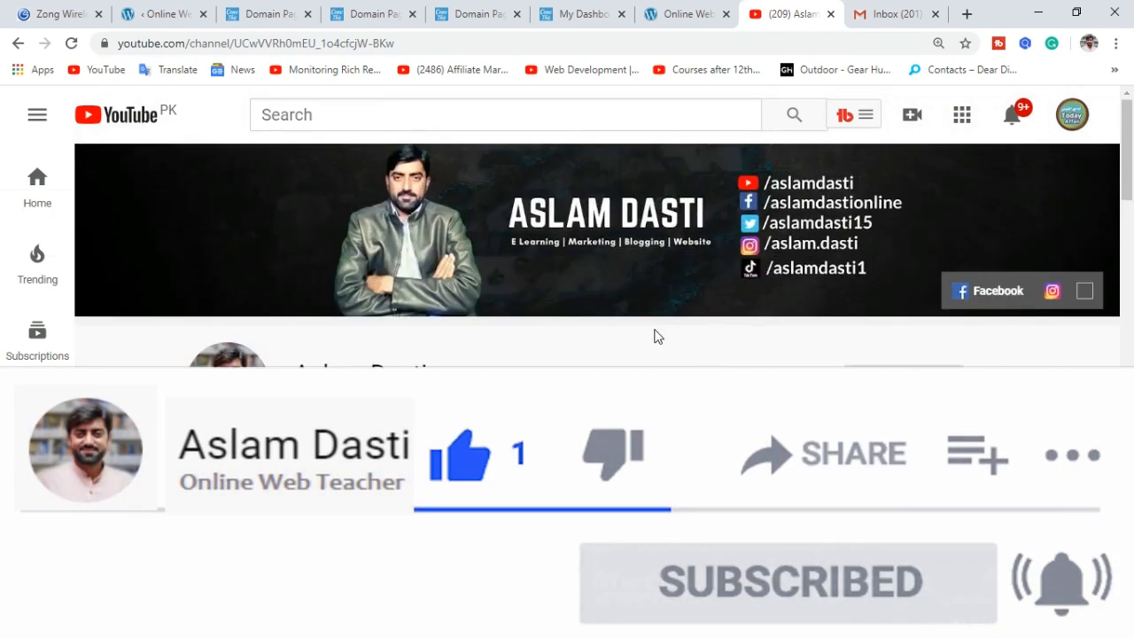